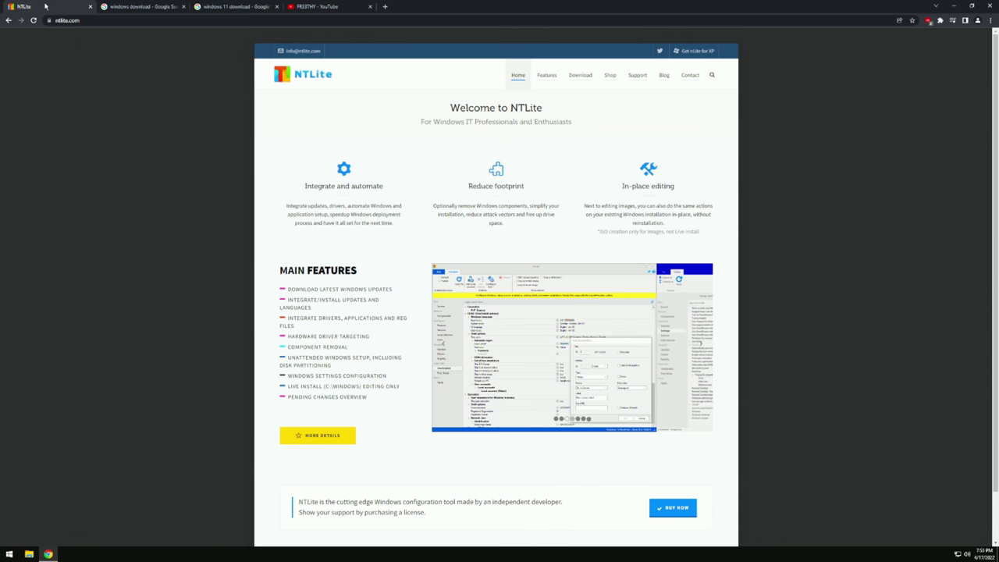
# Step: View the search results for the Windows and Windows 11 downloads alongside the NTLite home page
pyautogui.click(138, 6)
pyautogui.click(231, 10)
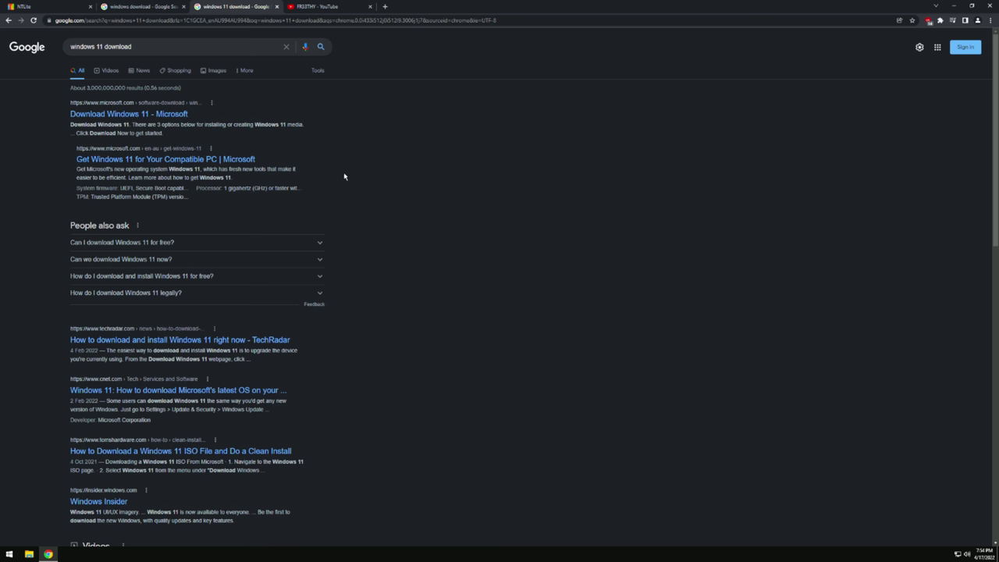
pyautogui.click(31, 7)
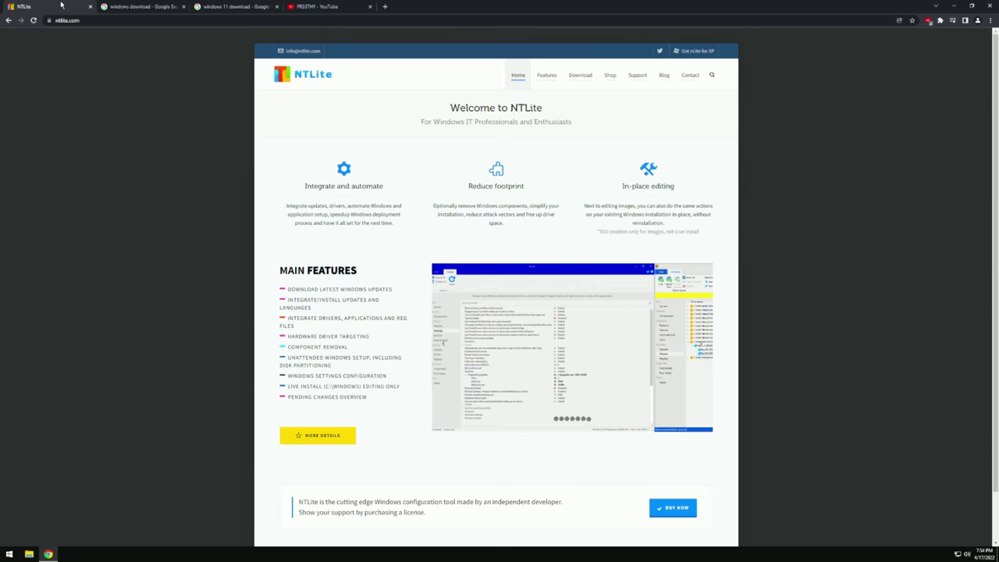
pyautogui.hotkey('ctrl', 'Tab')
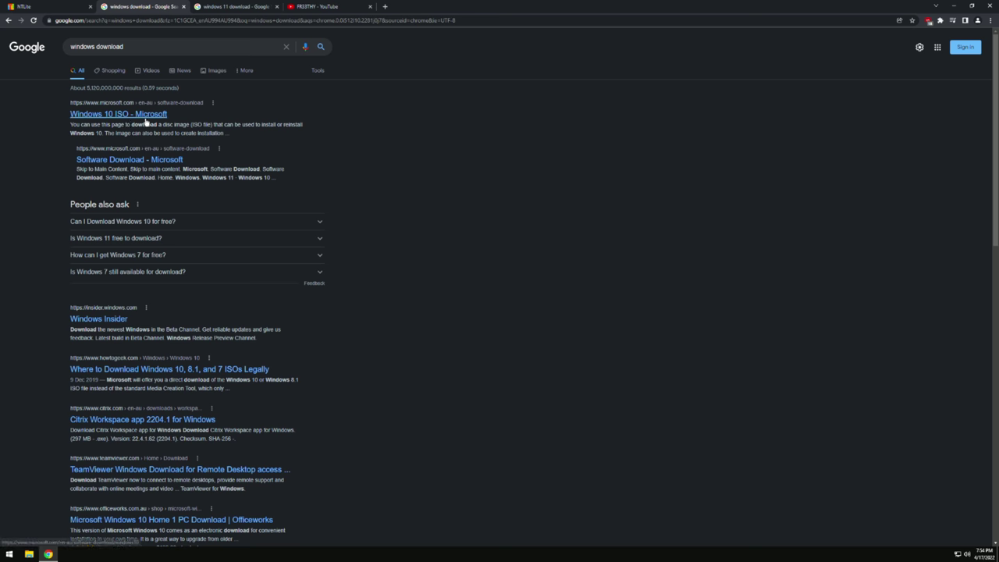
pyautogui.click(55, 7)
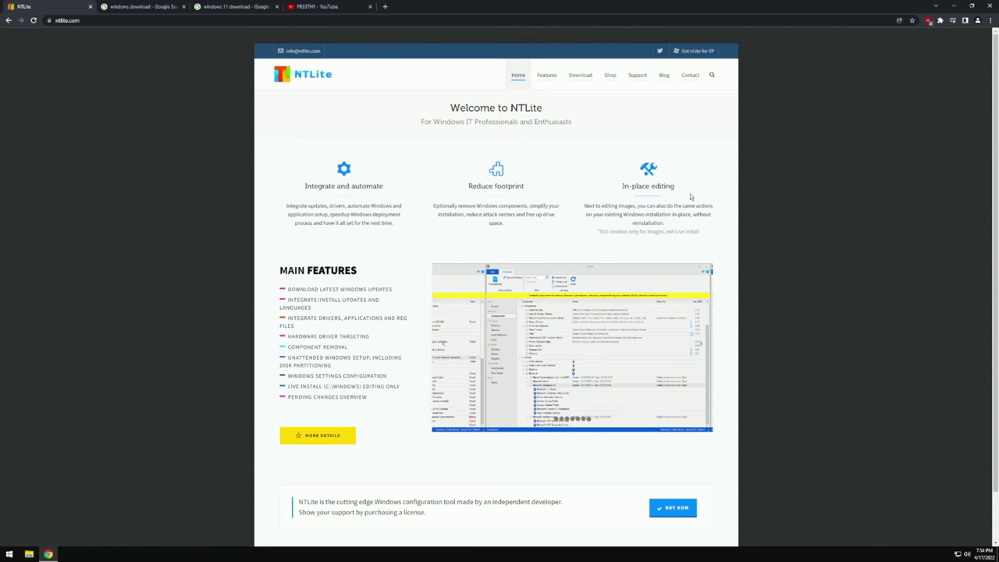
# Step: Browse the FR33THY YouTube channel's uploaded videos down to the oldest and return to the NTLite home page
pyautogui.hotkey('ctrl', 'shift', 'Tab')
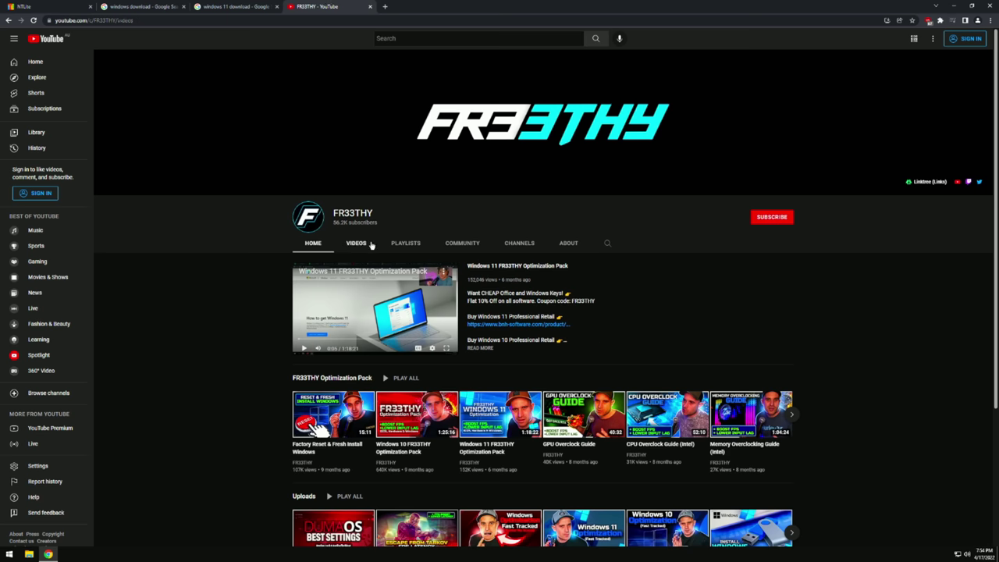
pyautogui.click(370, 243)
pyautogui.scroll(-5, 868, 380)
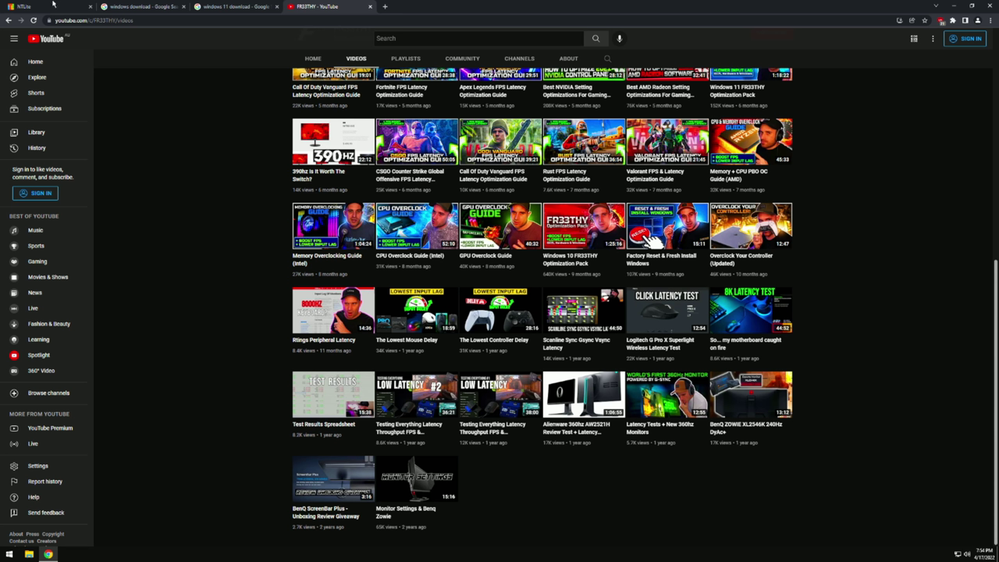
pyautogui.hotkey('ctrl', '1')
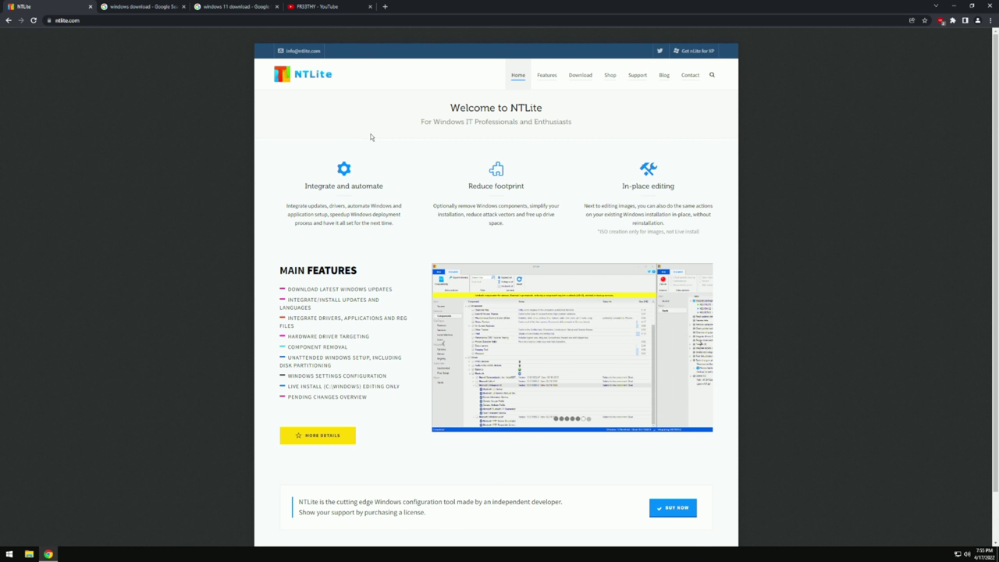
pyautogui.click(328, 6)
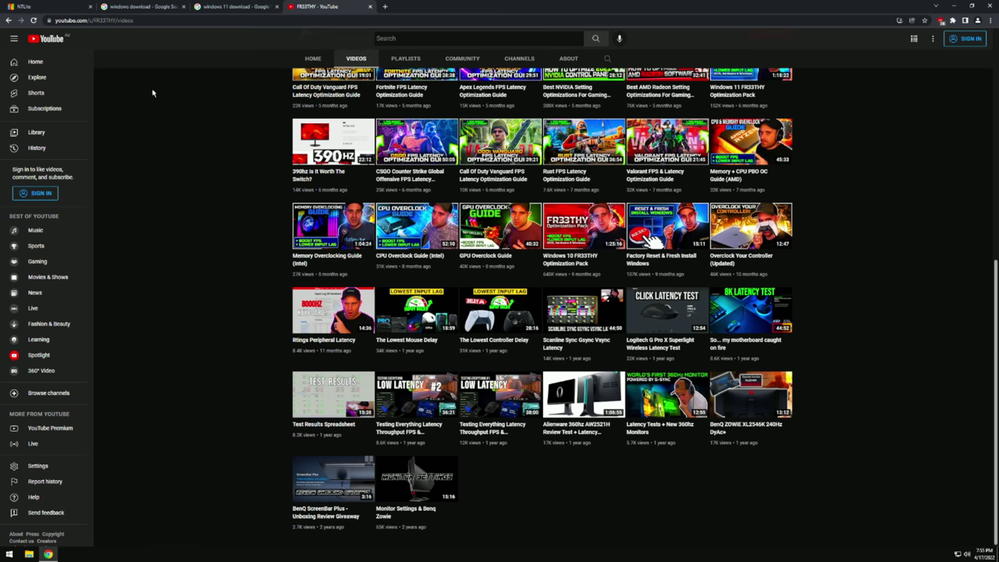
pyautogui.hotkey('ctrl', '1')
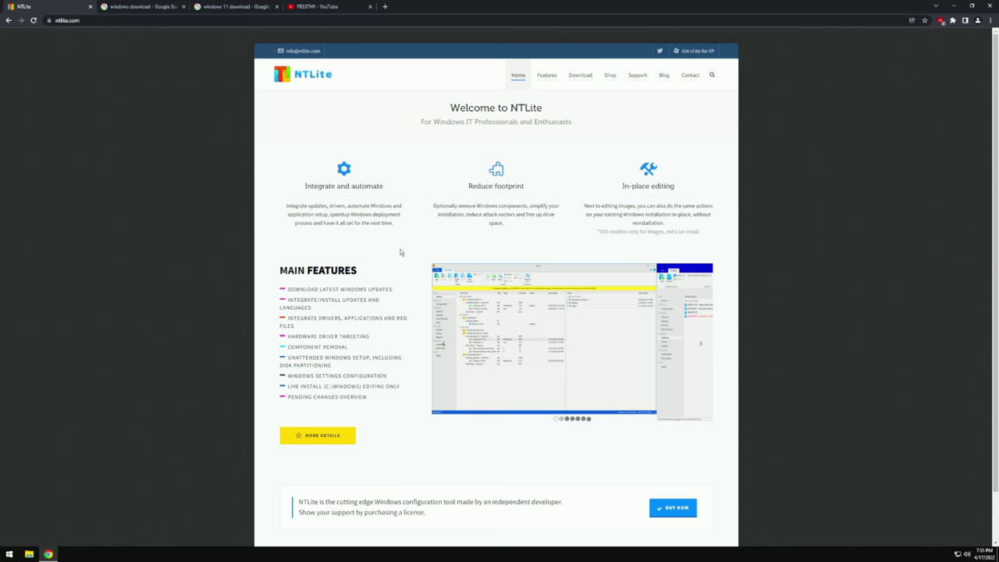
# Step: Look through the (Old) Optimization Videos playlist on the FR33THY channel and go back to the NTLite home page
pyautogui.click(337, 6)
pyautogui.scroll(10, 534, 378)
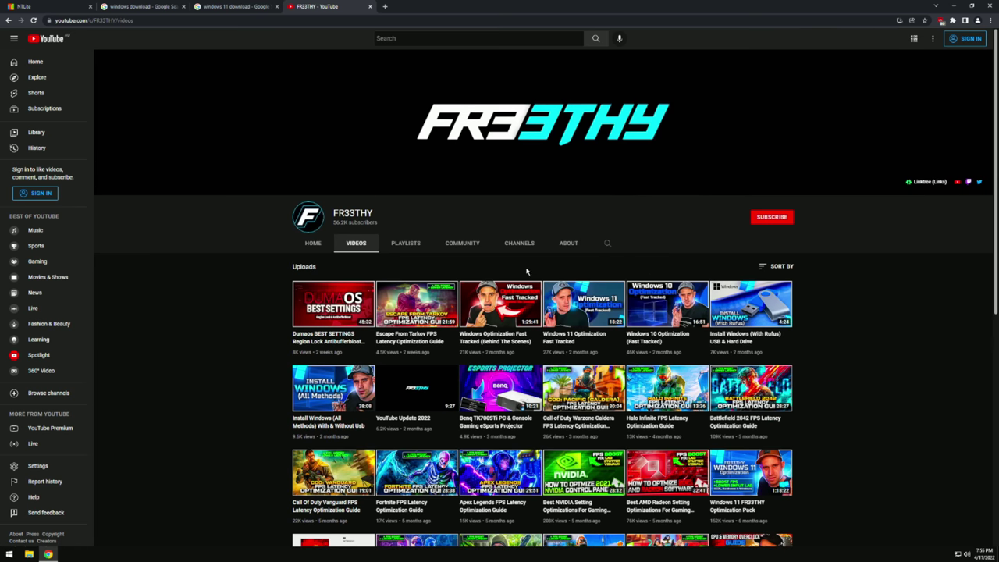
pyautogui.click(410, 243)
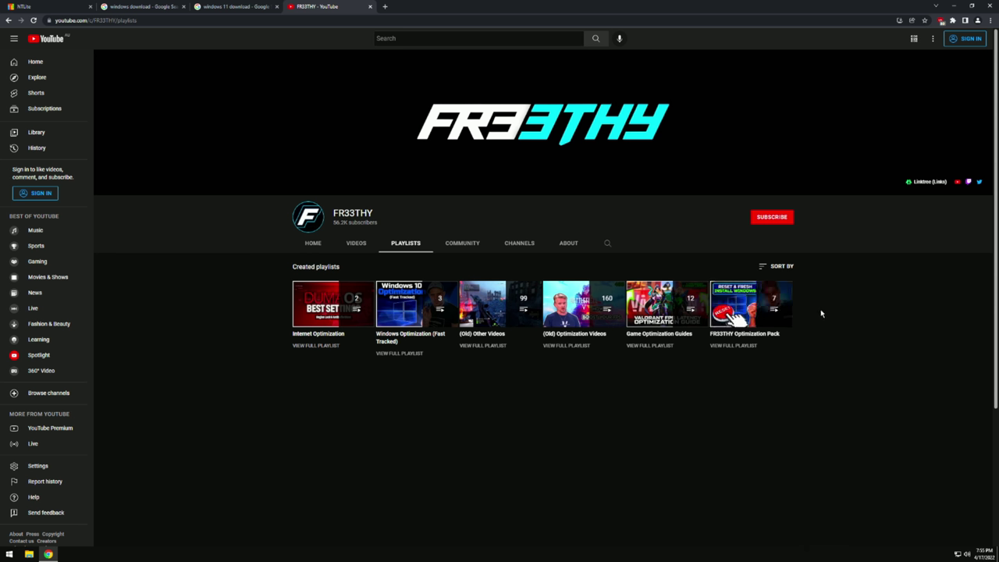
pyautogui.click(580, 346)
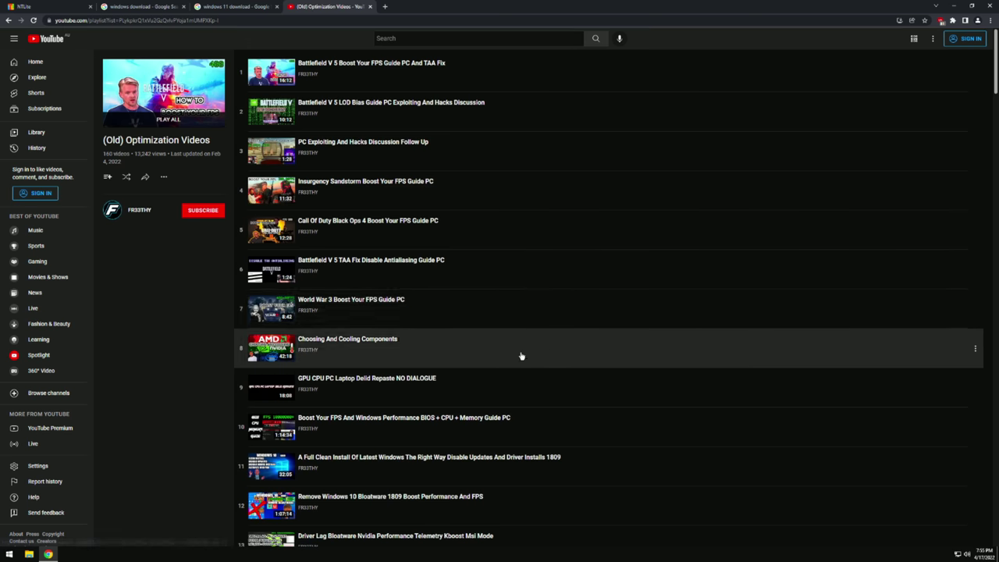
pyautogui.scroll(-2, 494, 421)
pyautogui.scroll(2, 491, 312)
pyautogui.click(9, 20)
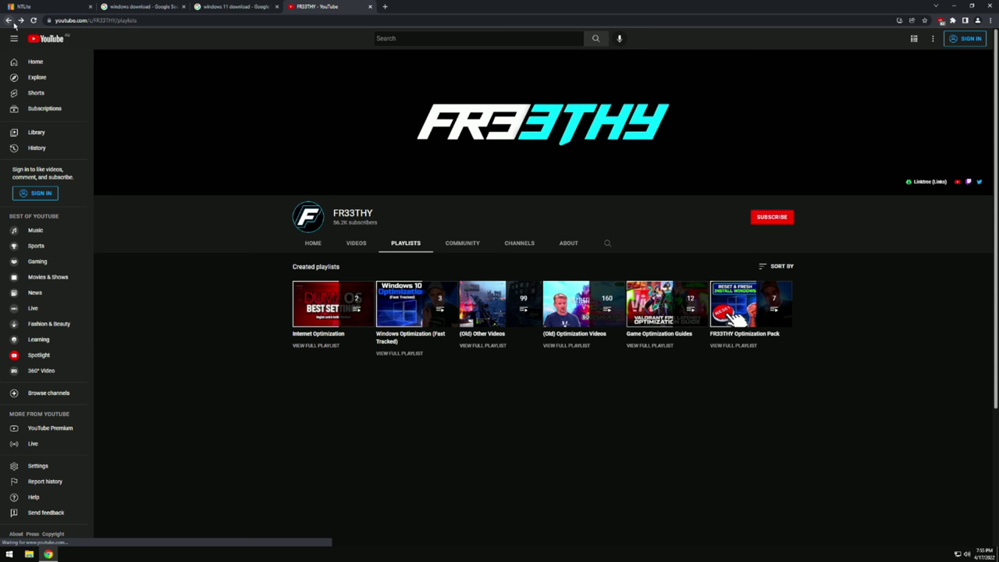
pyautogui.click(44, 6)
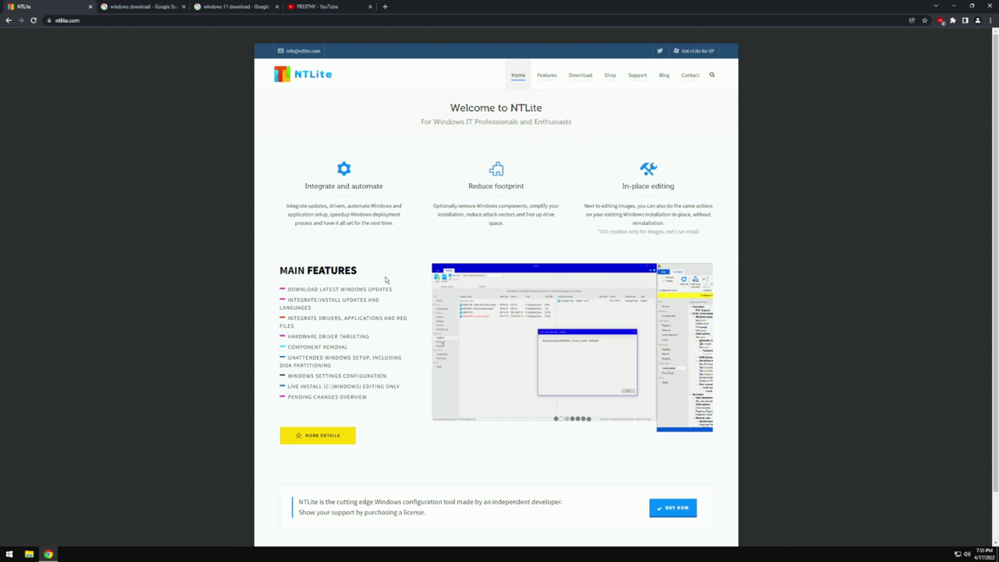
# Step: Check the FR33THY channel's full list of uploads again and switch back to the NTLite site
pyautogui.click(323, 8)
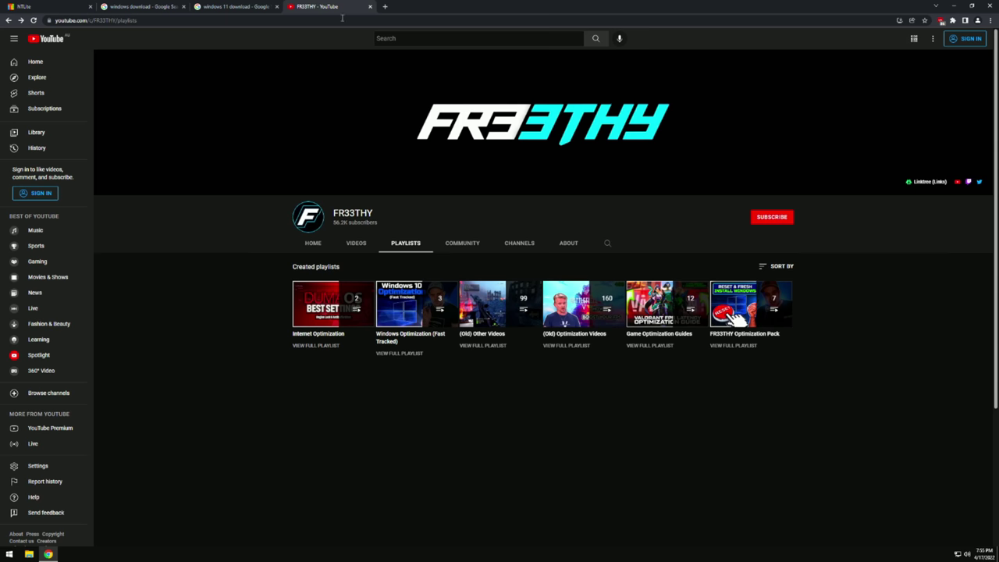
pyautogui.click(355, 242)
pyautogui.scroll(-6, 788, 464)
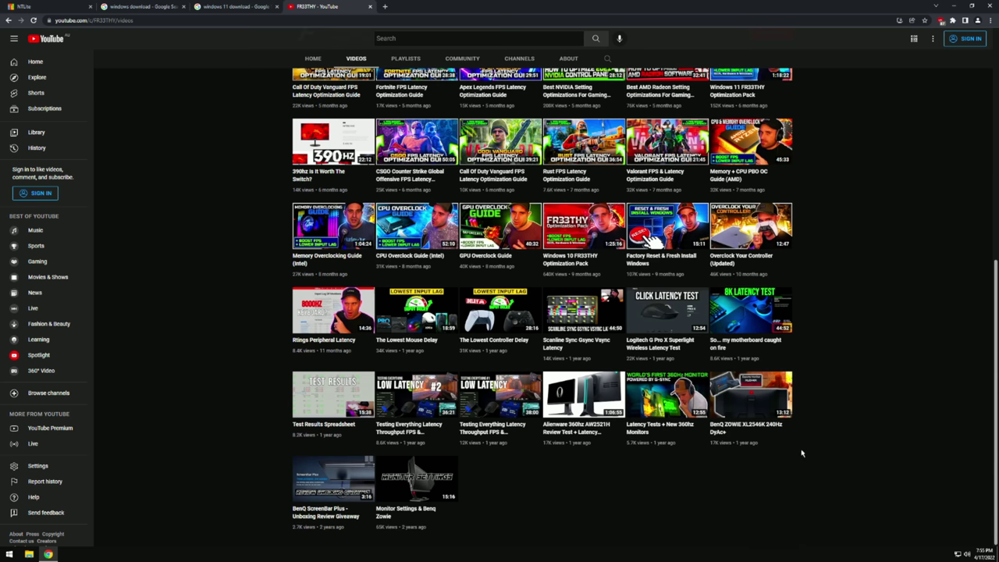
pyautogui.click(58, 8)
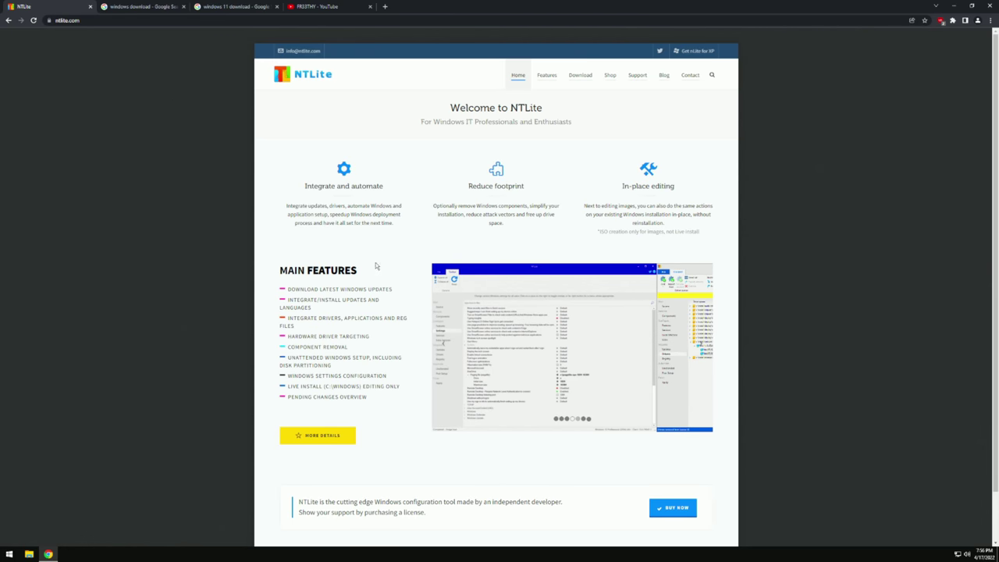
# Step: Look through the FR33THY channel's Channels, Playlists and Videos sections and return to the NTLite home page
pyautogui.click(313, 7)
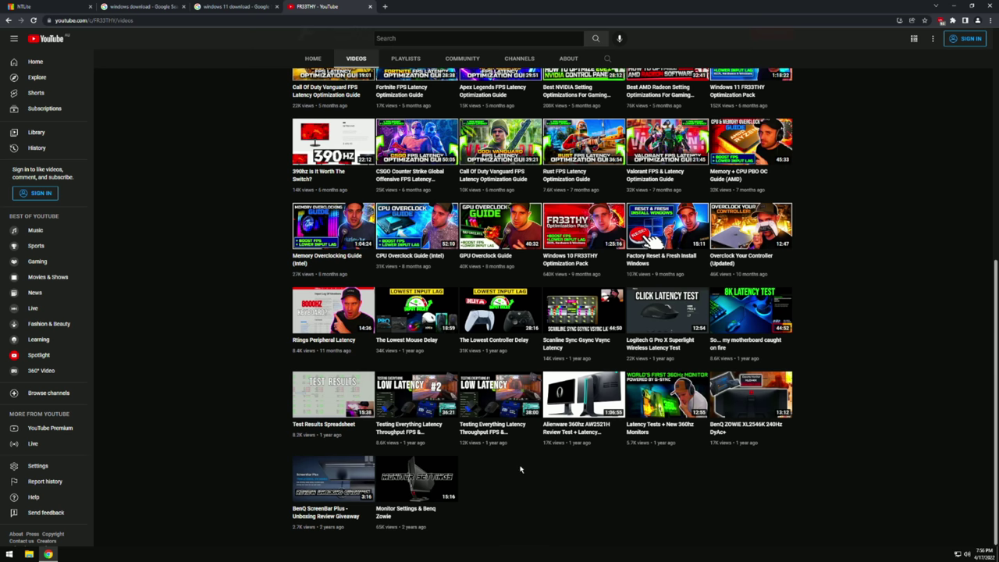
pyautogui.scroll(5, 796, 500)
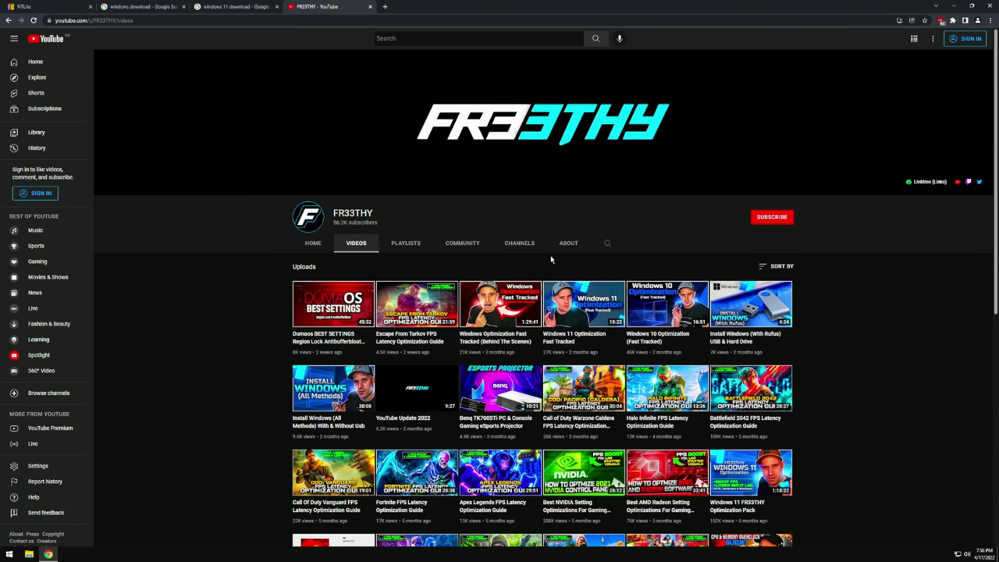
pyautogui.click(527, 244)
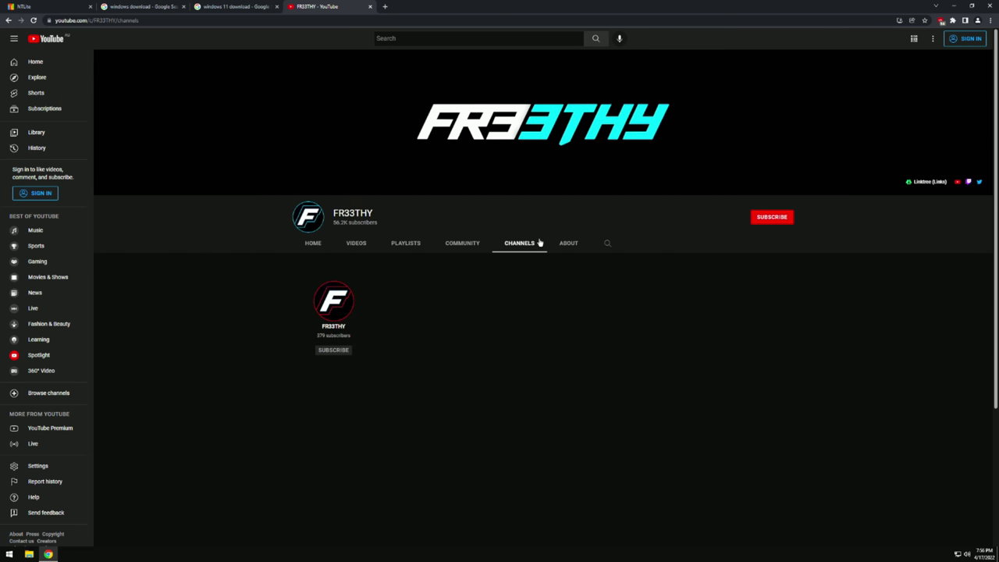
pyautogui.click(461, 246)
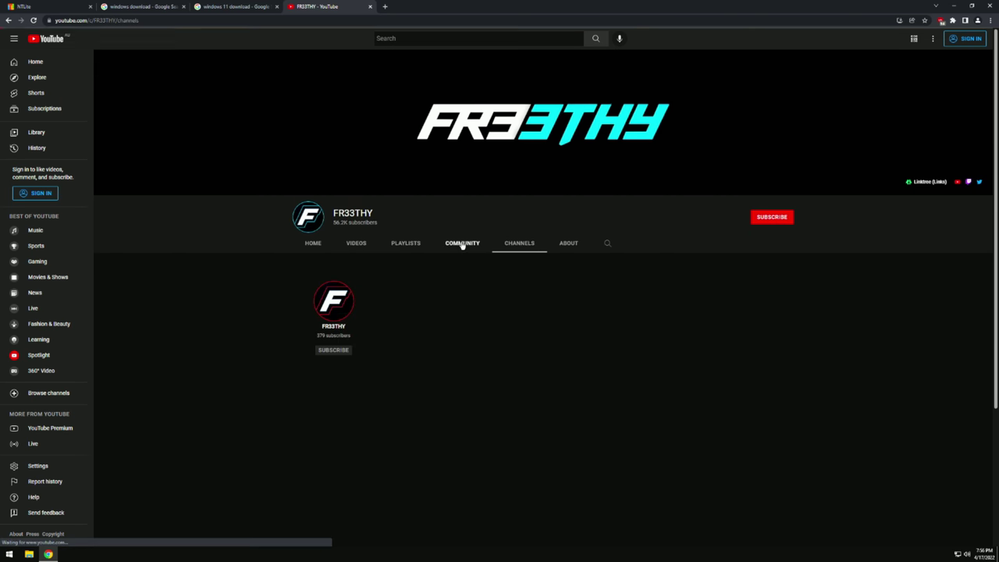
pyautogui.click(408, 244)
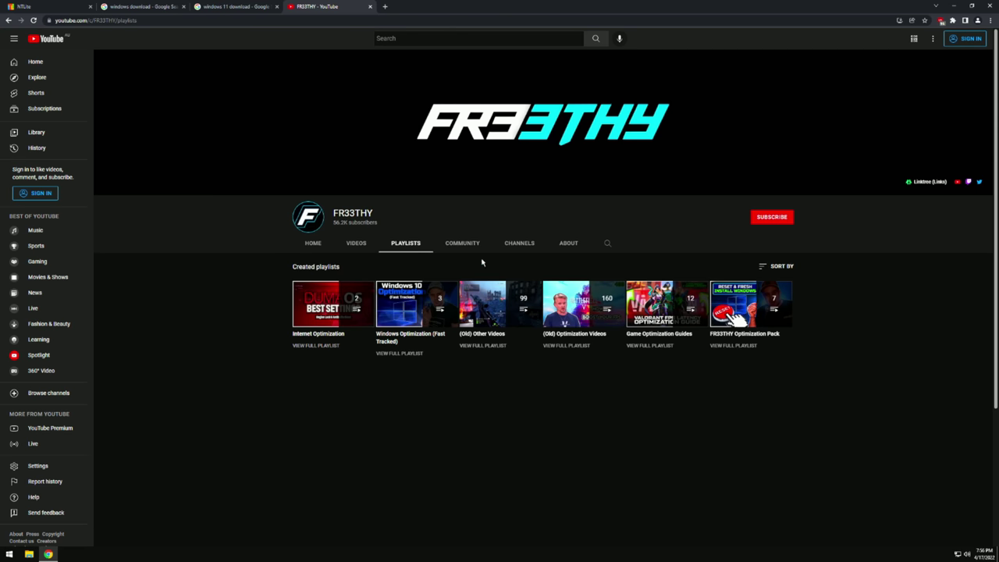
pyautogui.click(353, 244)
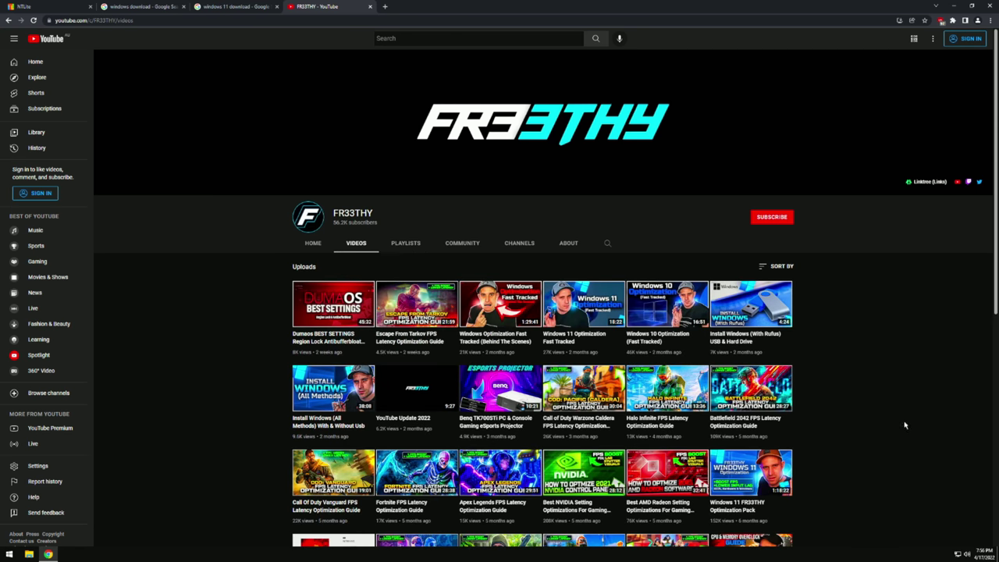
pyautogui.scroll(-5, 905, 426)
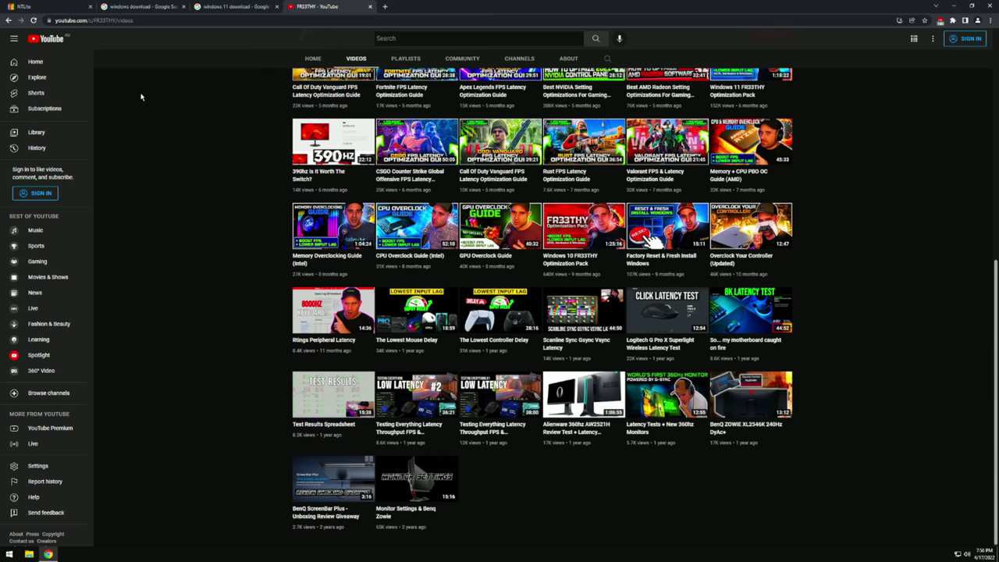
pyautogui.click(59, 6)
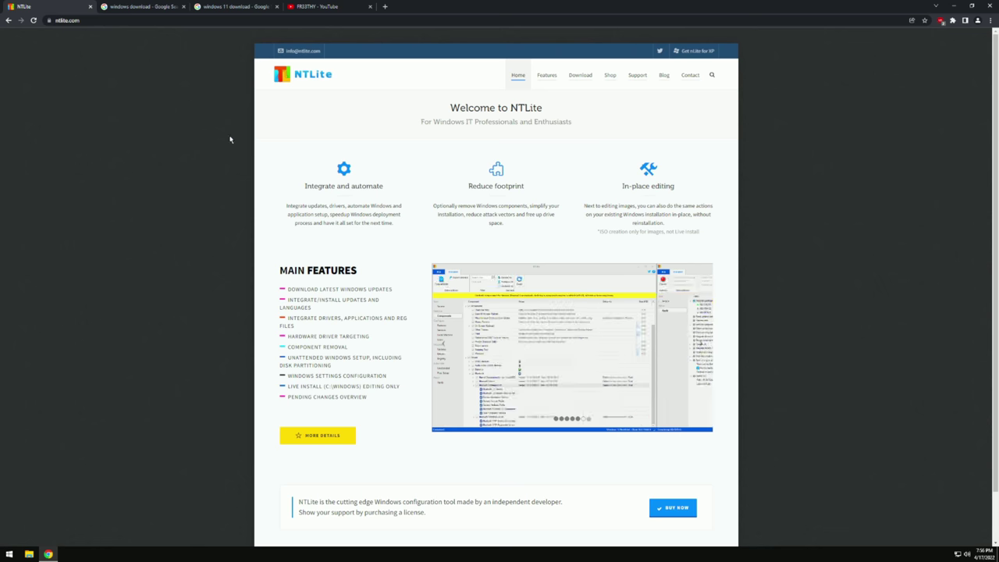
# Step: Revisit both Windows download searches and come back to the NTLite home page
pyautogui.click(134, 6)
pyautogui.click(219, 6)
pyautogui.click(39, 6)
# Step: Show the desktop and move the W10 and W11 NTLite zip files beside the two Windows ISO files
pyautogui.click(953, 6)
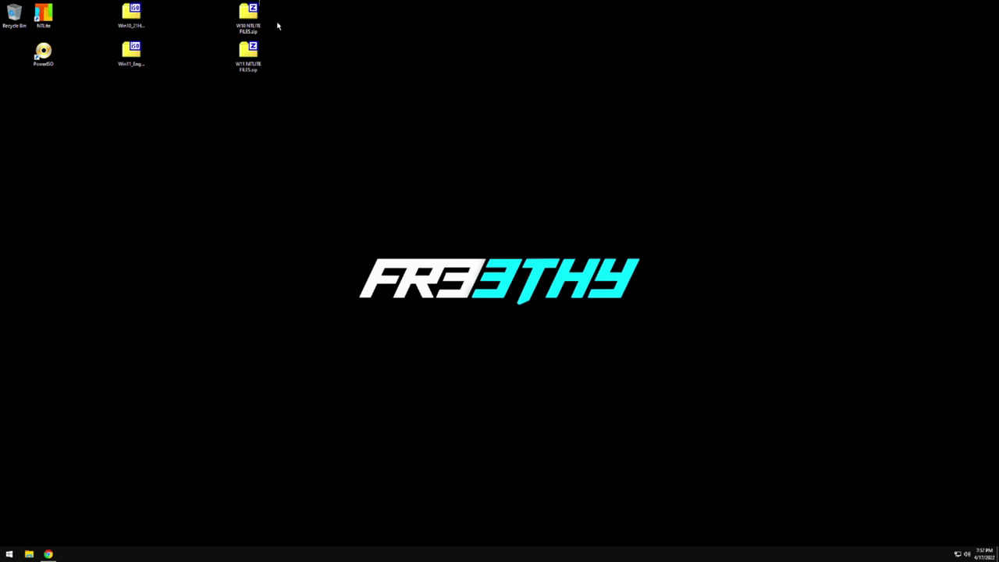
pyautogui.moveTo(226, 2); pyautogui.dragTo(310, 73)
pyautogui.moveTo(248, 55); pyautogui.dragTo(425, 326)
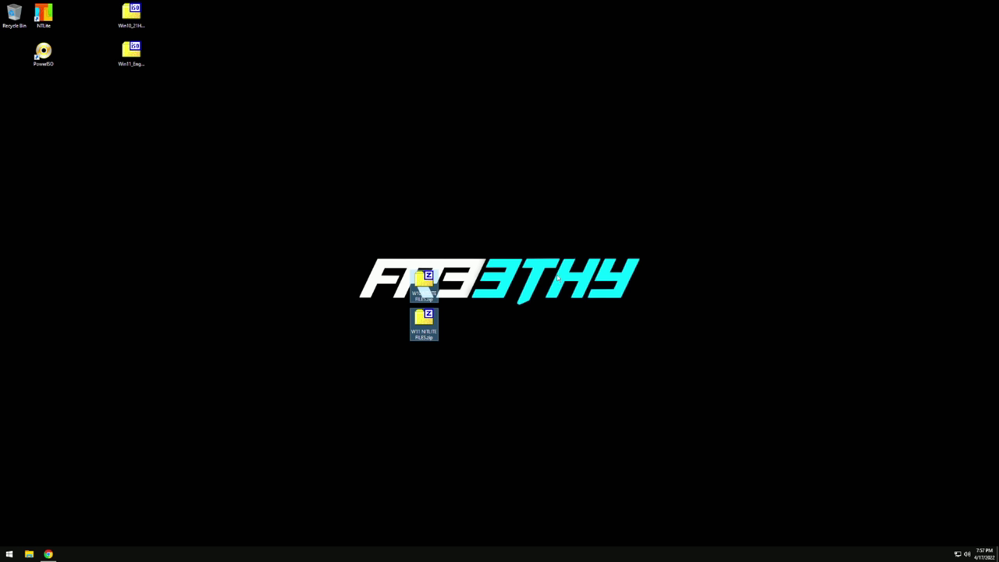
pyautogui.click(465, 356)
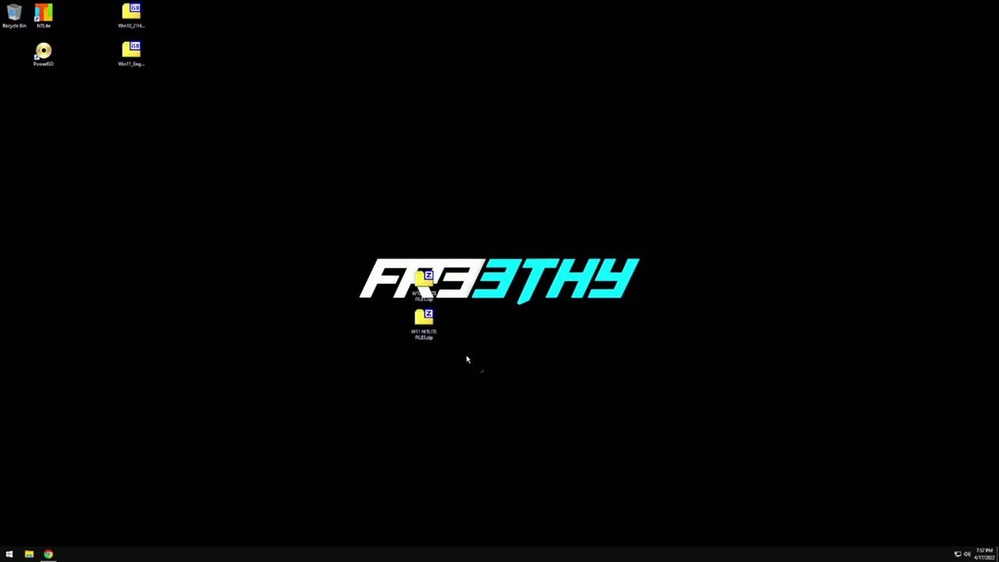
pyautogui.moveTo(482, 373); pyautogui.dragTo(152, 17)
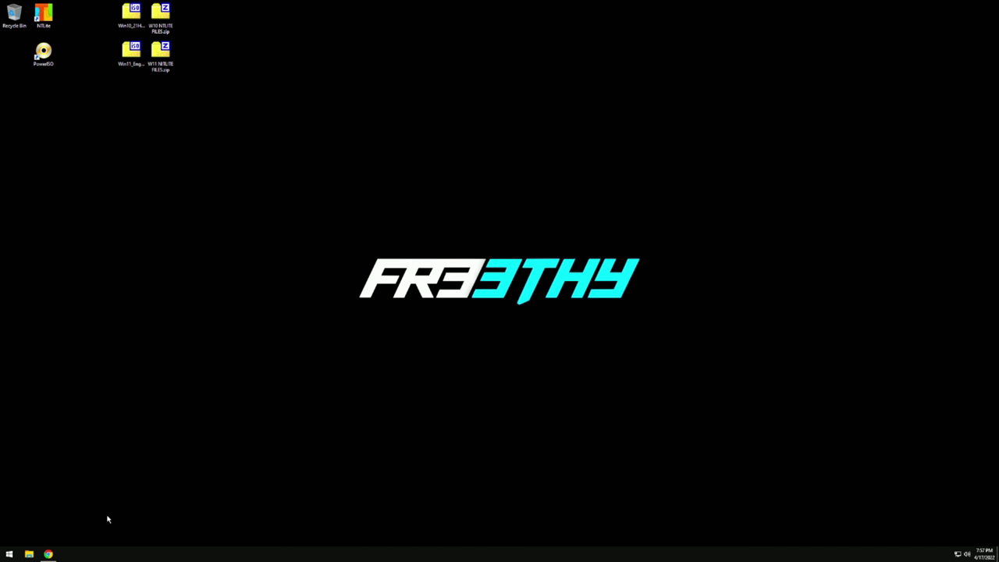
pyautogui.moveTo(187, 118); pyautogui.dragTo(175, 282)
# Step: Open the NTLite shop page in the browser and review the features included in the Home licence
pyautogui.click(48, 554)
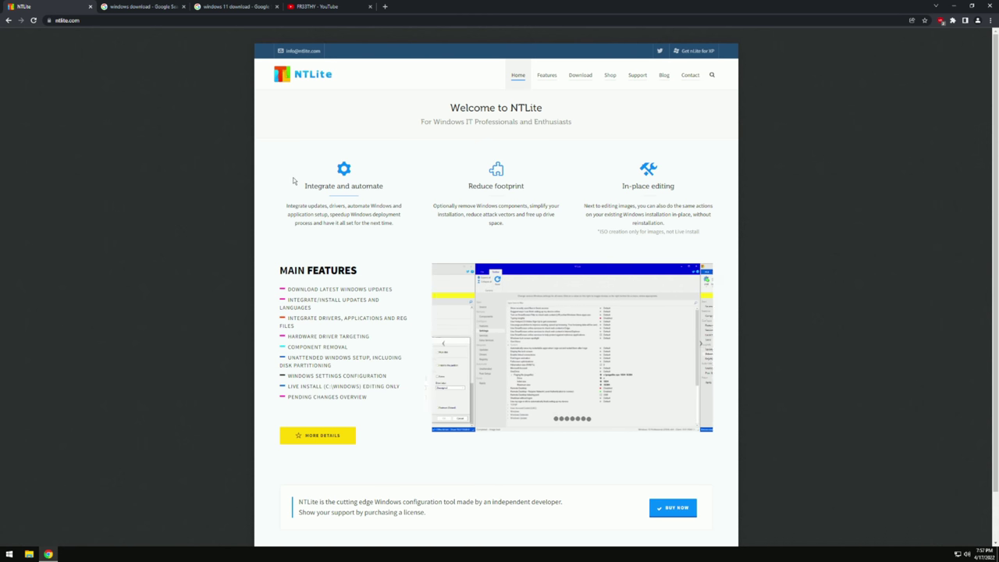
pyautogui.click(610, 74)
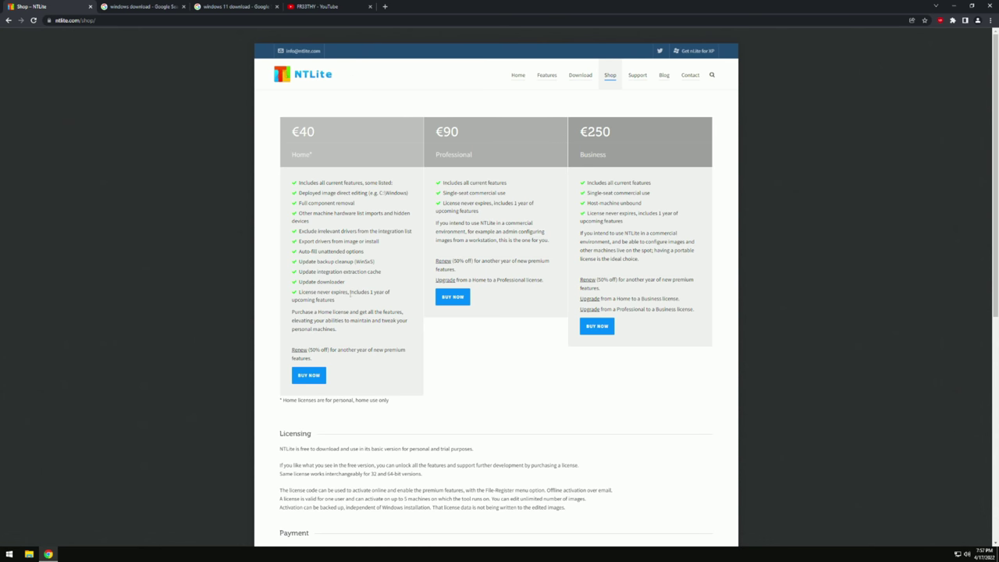
pyautogui.moveTo(338, 331); pyautogui.dragTo(300, 182)
pyautogui.click(337, 213)
# Step: Return to the desktop and select both the W10 and W11 NTLite zip files
pyautogui.click(954, 6)
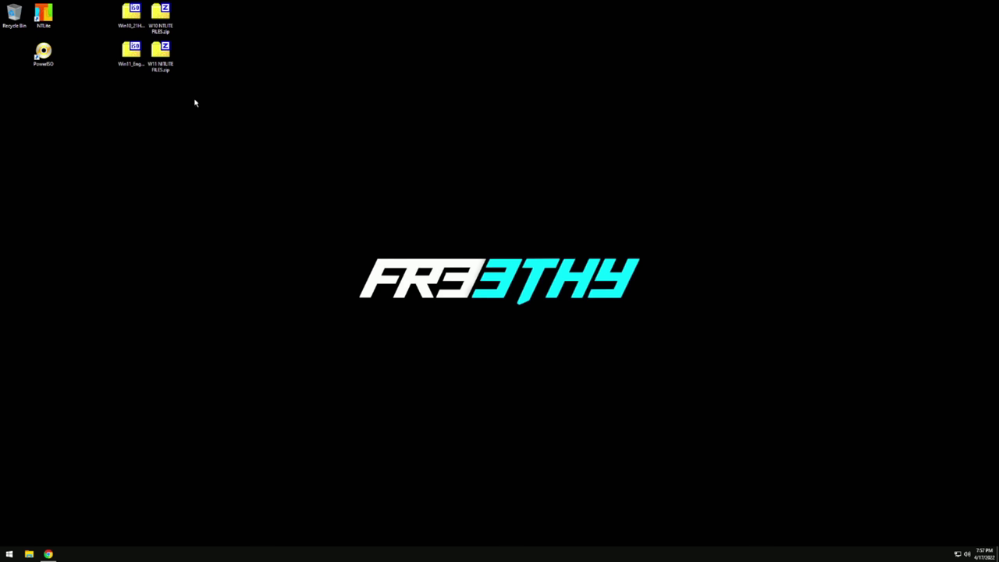
pyautogui.moveTo(194, 100); pyautogui.dragTo(155, 15)
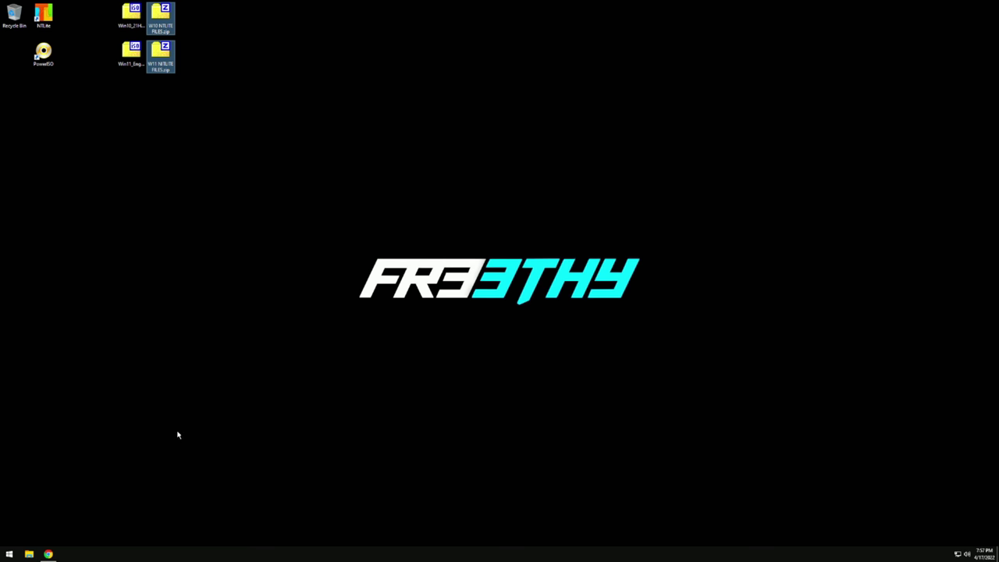
# Step: Recheck the Home licence on the NTLite shop page and go back to the site's home page
pyautogui.click(49, 554)
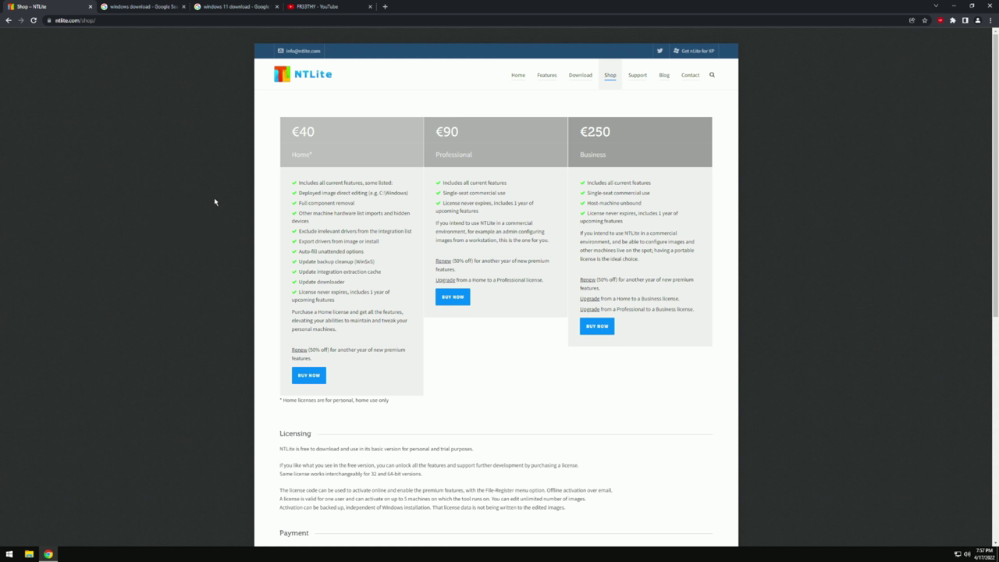
pyautogui.moveTo(317, 158); pyautogui.dragTo(294, 155)
pyautogui.click(9, 21)
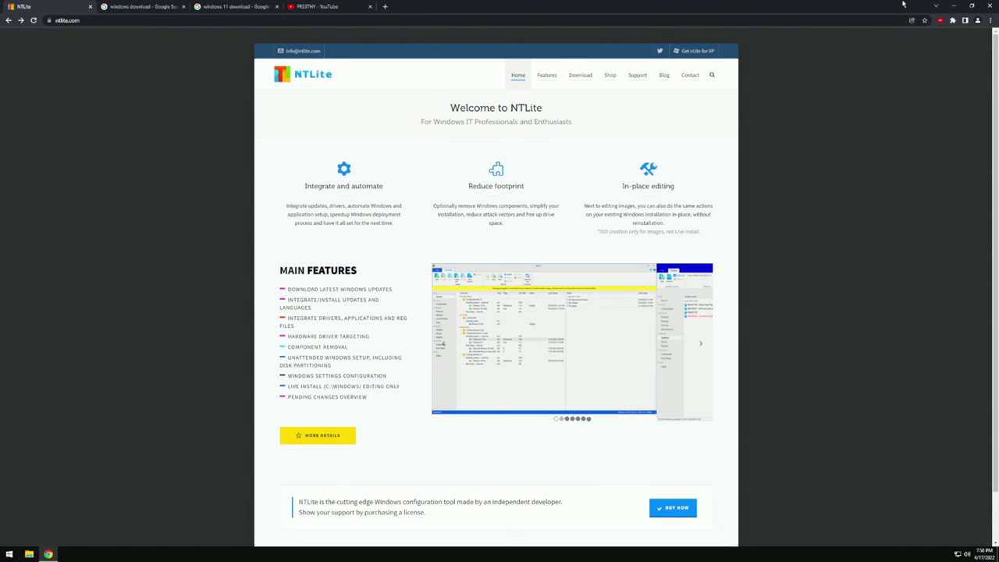
# Step: Show the desktop and point out the W10 and W11 NTLite zip files by briefly selecting them
pyautogui.click(952, 5)
pyautogui.moveTo(147, 15); pyautogui.dragTo(195, 94)
pyautogui.click(301, 145)
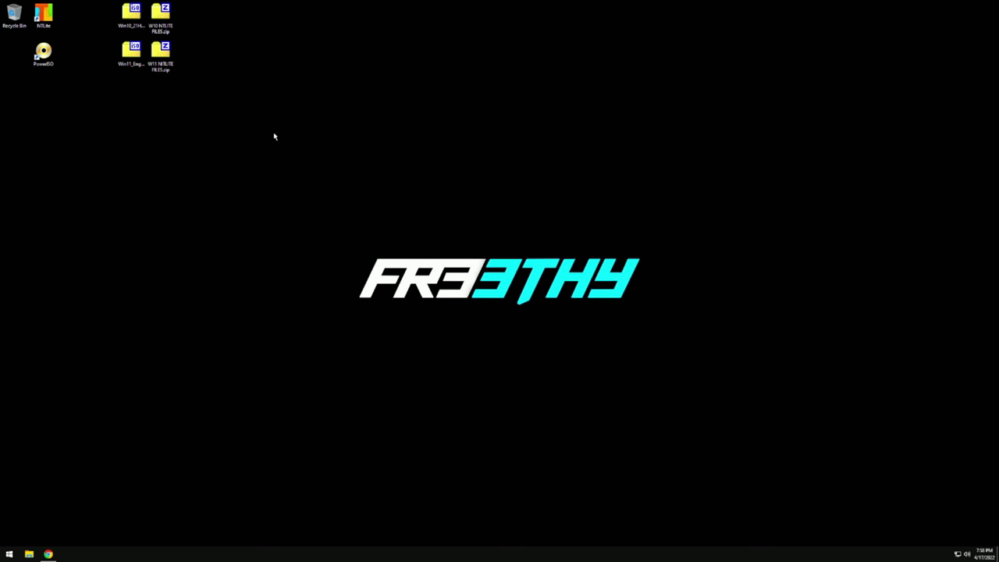
# Step: Return to the browser, view the NTLite shop's licence options and open the site's Download page with the 64-bit and 32-bit versions
pyautogui.click(48, 553)
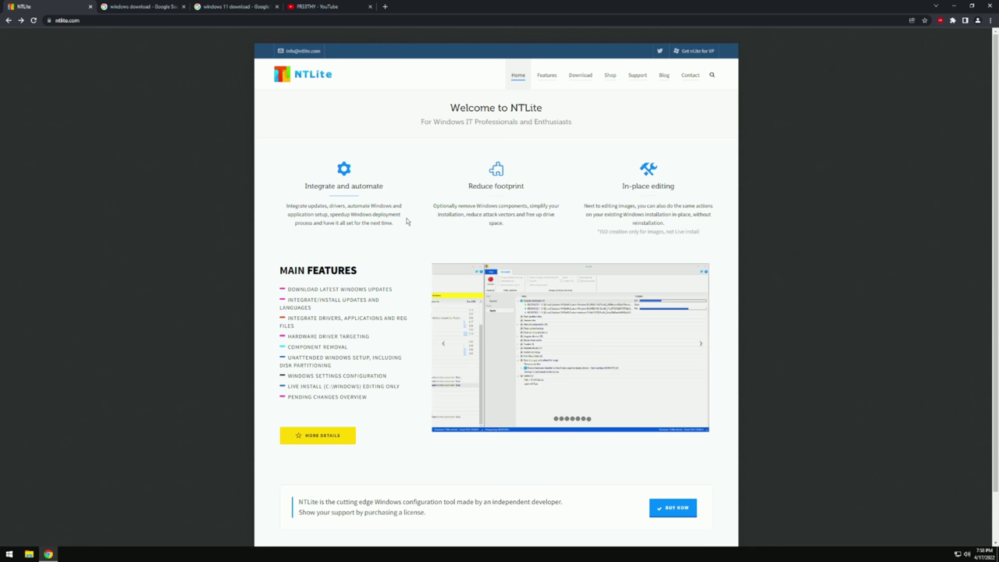
pyautogui.click(610, 75)
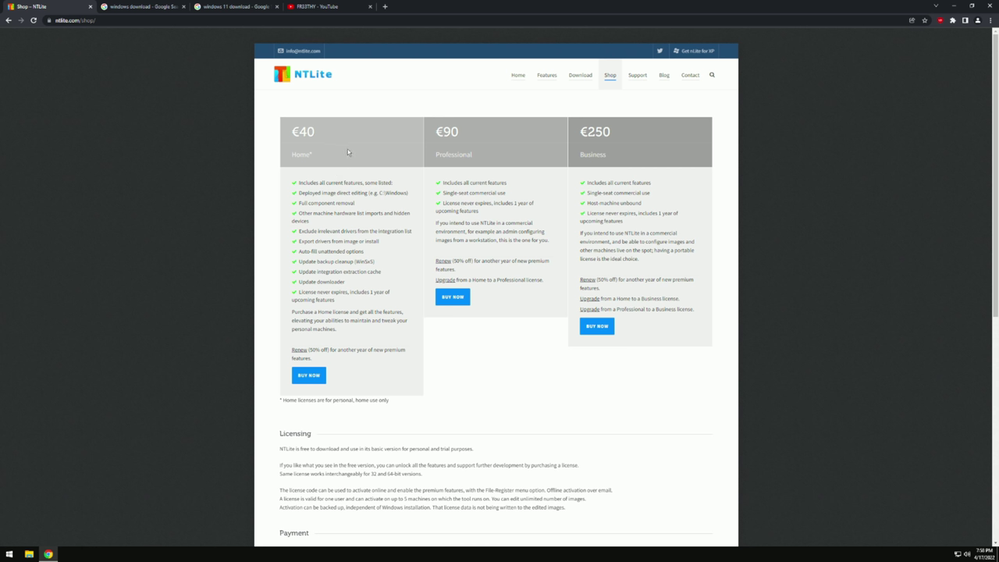
pyautogui.hotkey('alt', 'Left')
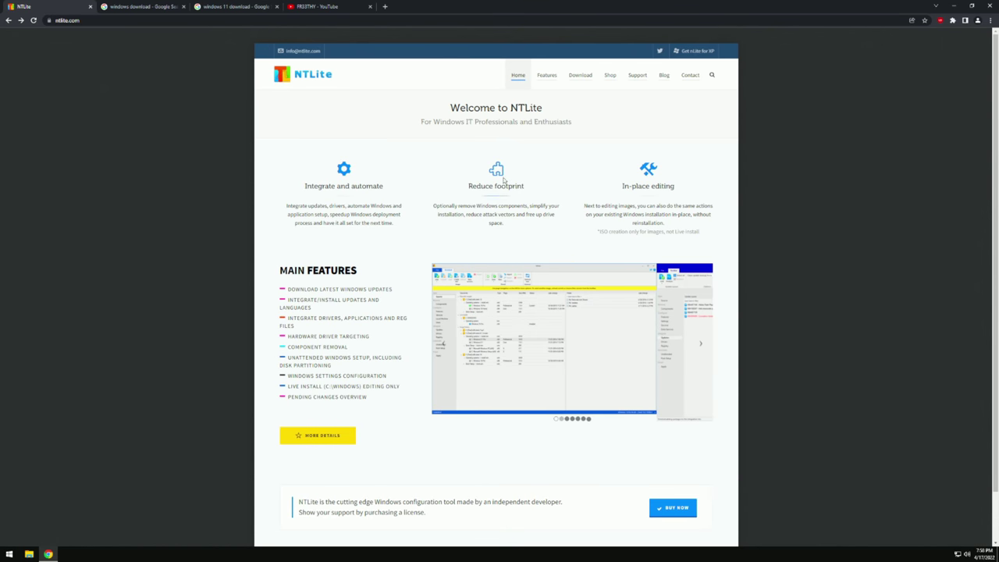
pyautogui.click(585, 76)
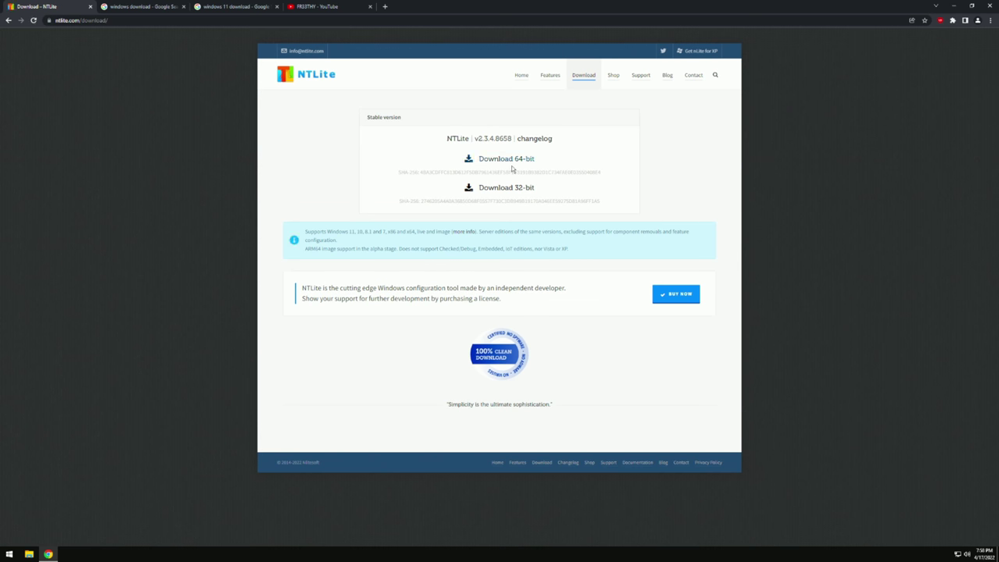
# Step: Open Microsoft's Windows 10 ISO result from the "windows download" Google search
pyautogui.click(138, 8)
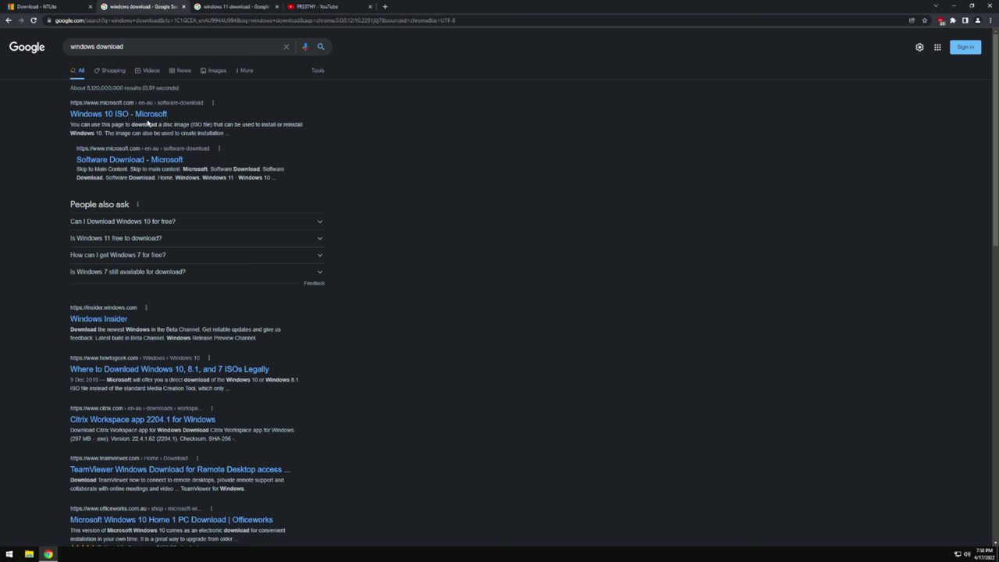
pyautogui.click(208, 5)
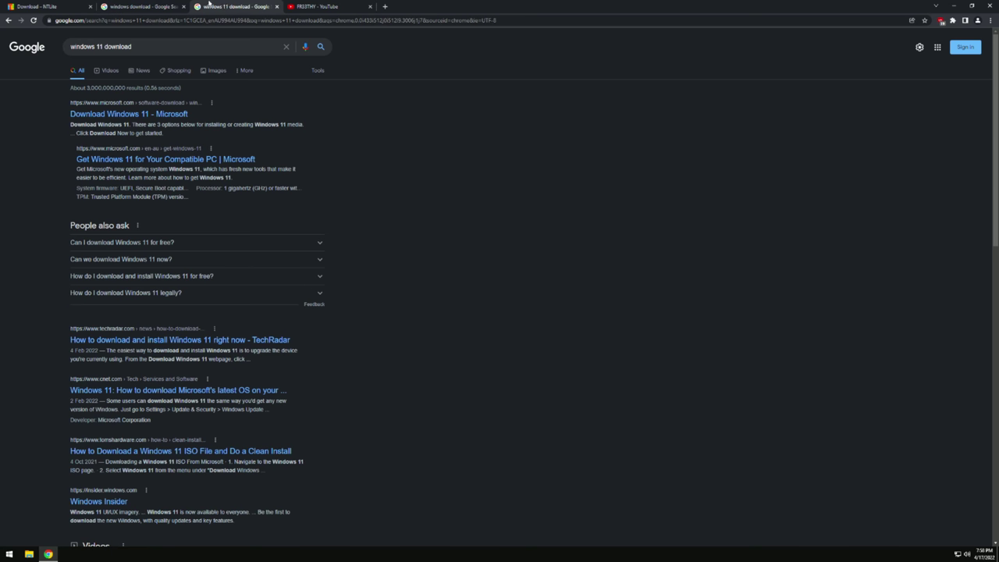
pyautogui.click(156, 6)
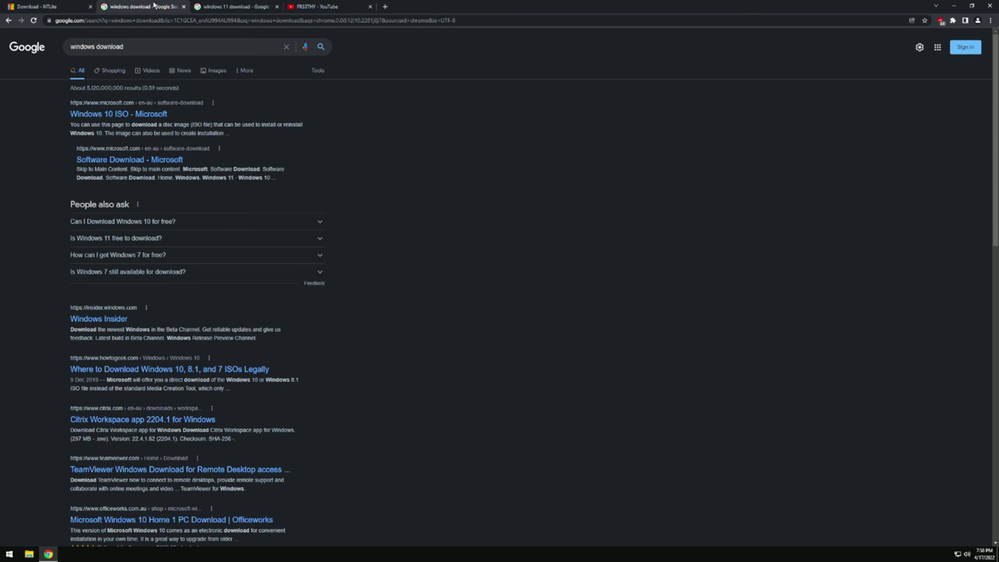
pyautogui.click(146, 117)
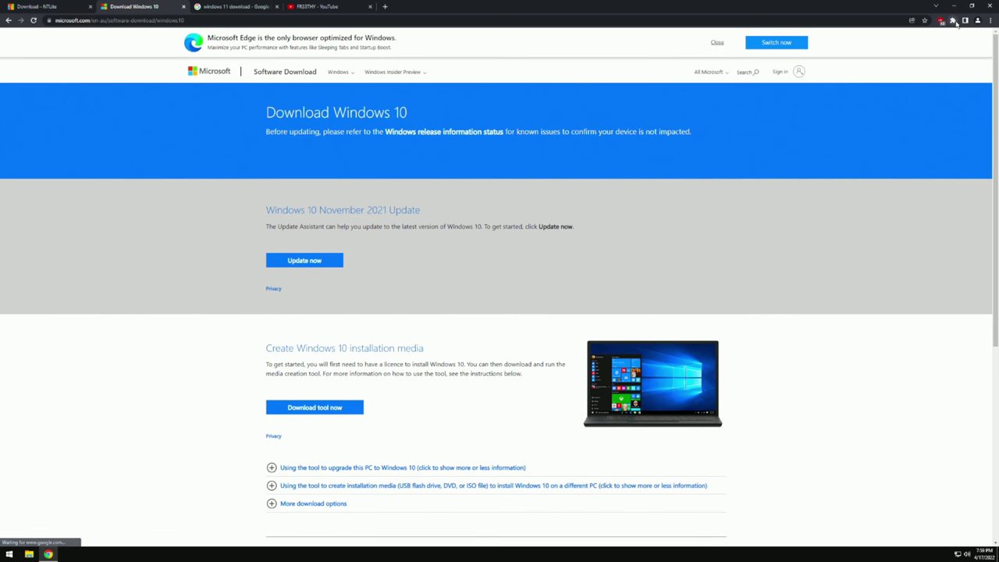
# Step: Reload the Windows 10 download page with the developer tools' device emulation turned on to reach the Disc Image (ISO File) page
pyautogui.press('F11')
pyautogui.press('F11')
pyautogui.press('F12')
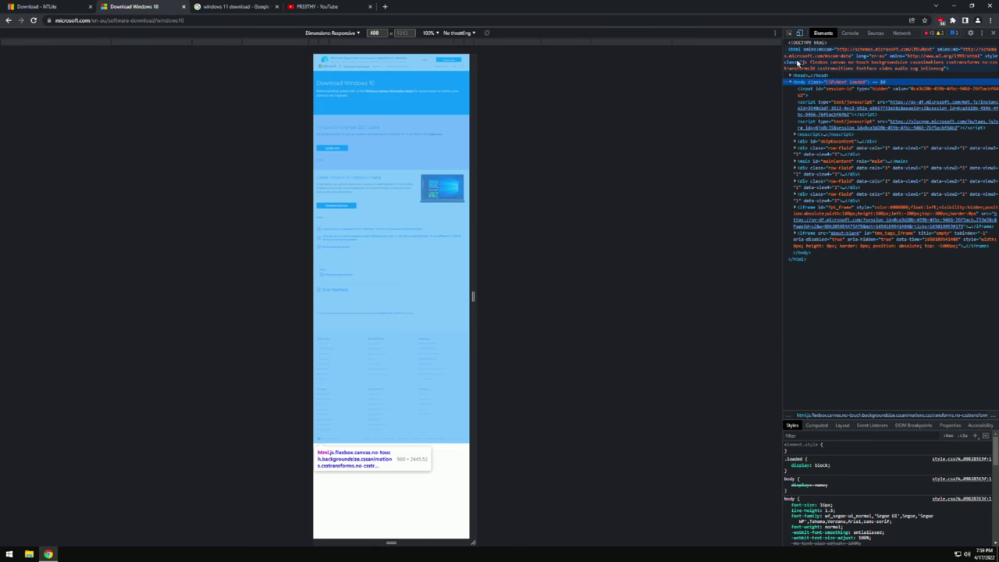
pyautogui.click(799, 34)
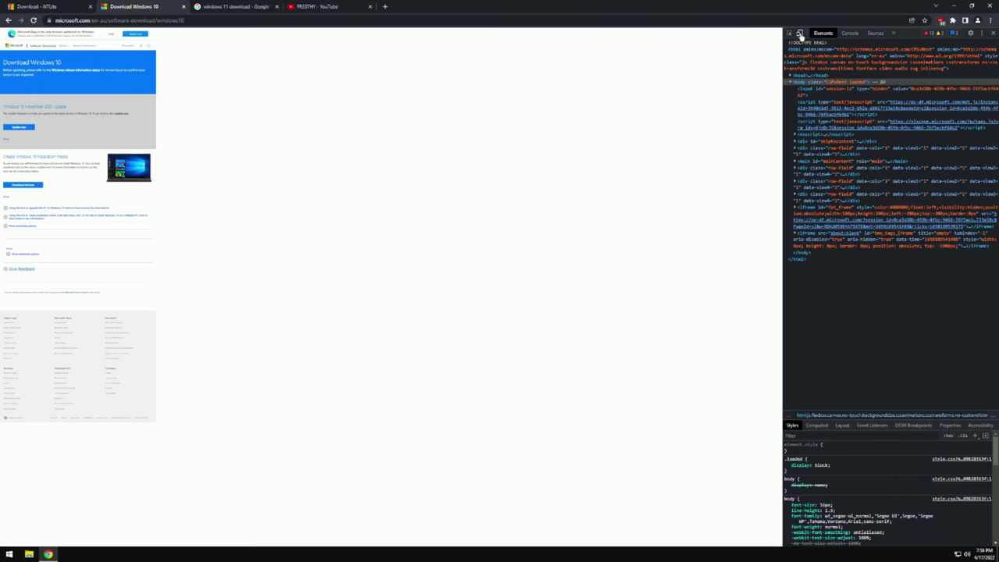
pyautogui.click(798, 34)
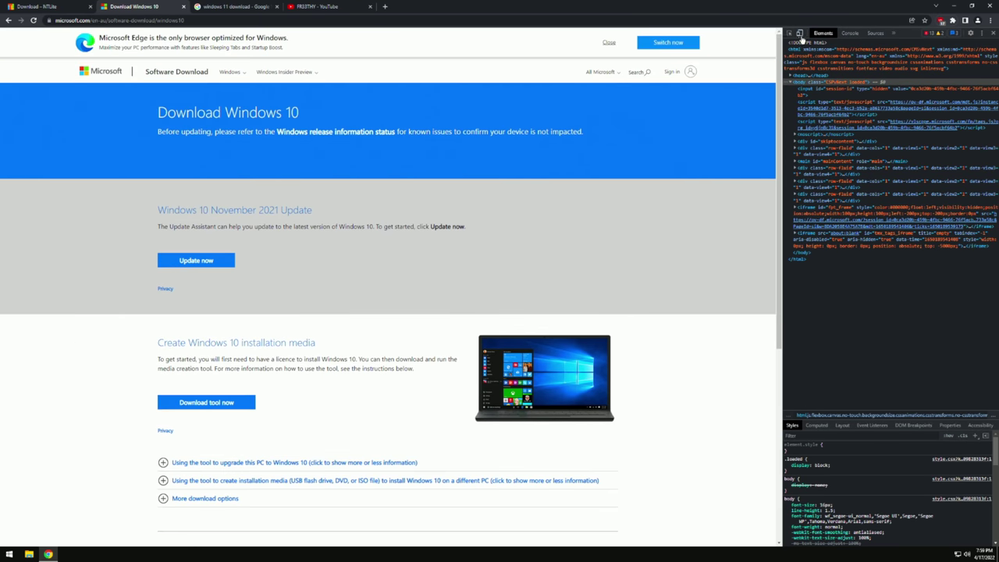
pyautogui.click(34, 21)
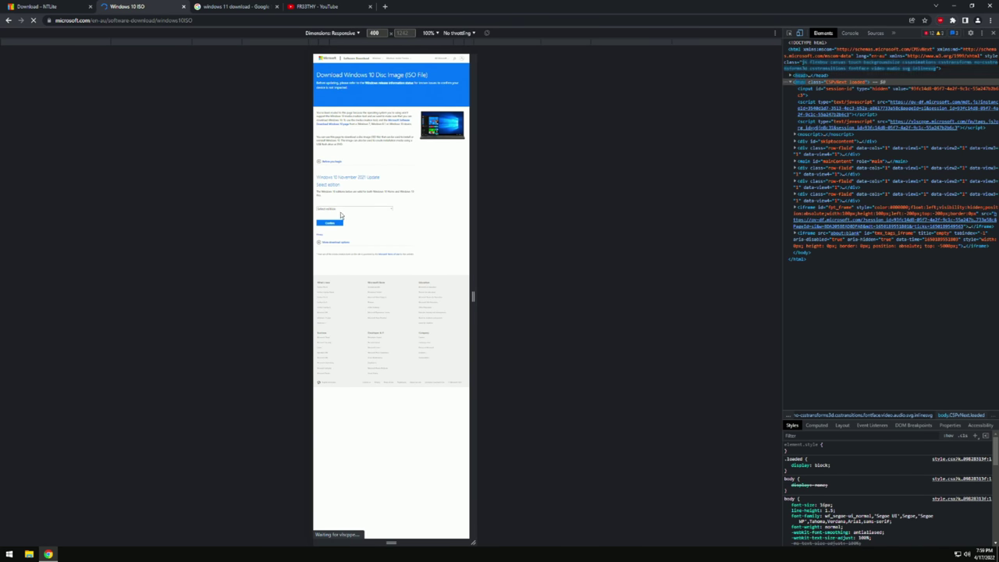
# Step: Request the Windows 10 (multi-edition ISO) in English (United States) and confirm both choices to get the download links
pyautogui.click(349, 209)
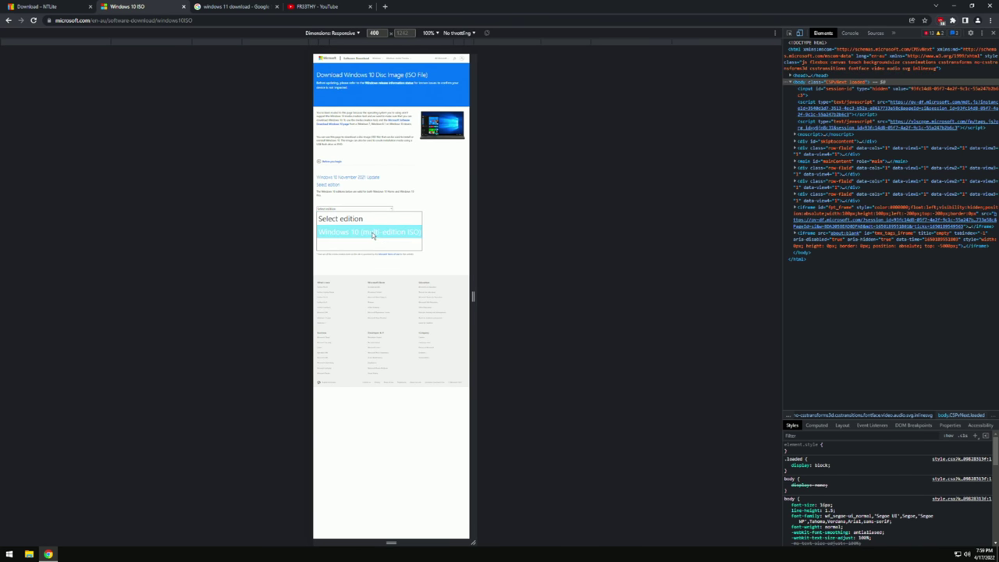
pyautogui.click(378, 231)
pyautogui.click(330, 223)
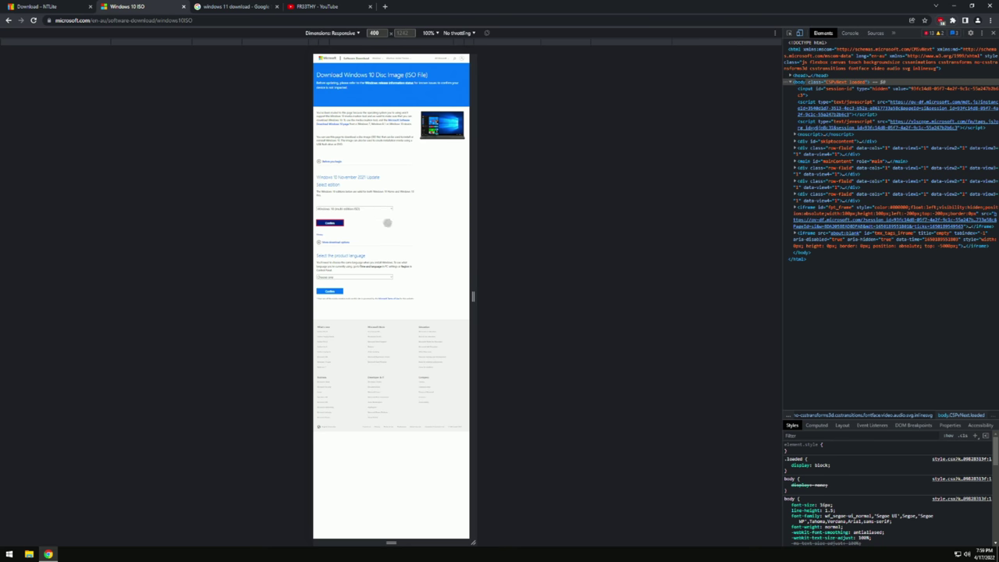
pyautogui.click(344, 276)
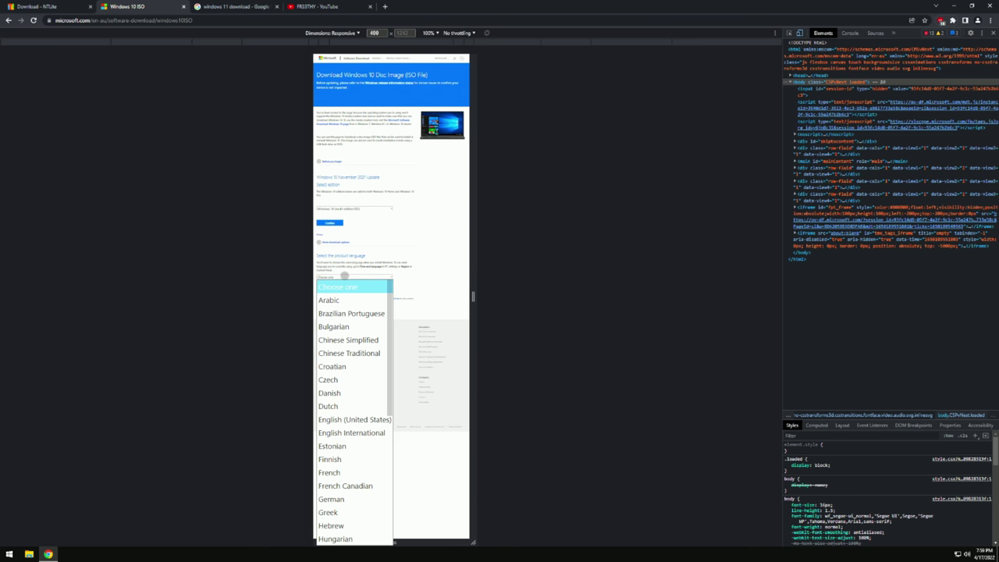
pyautogui.click(360, 421)
pyautogui.click(329, 293)
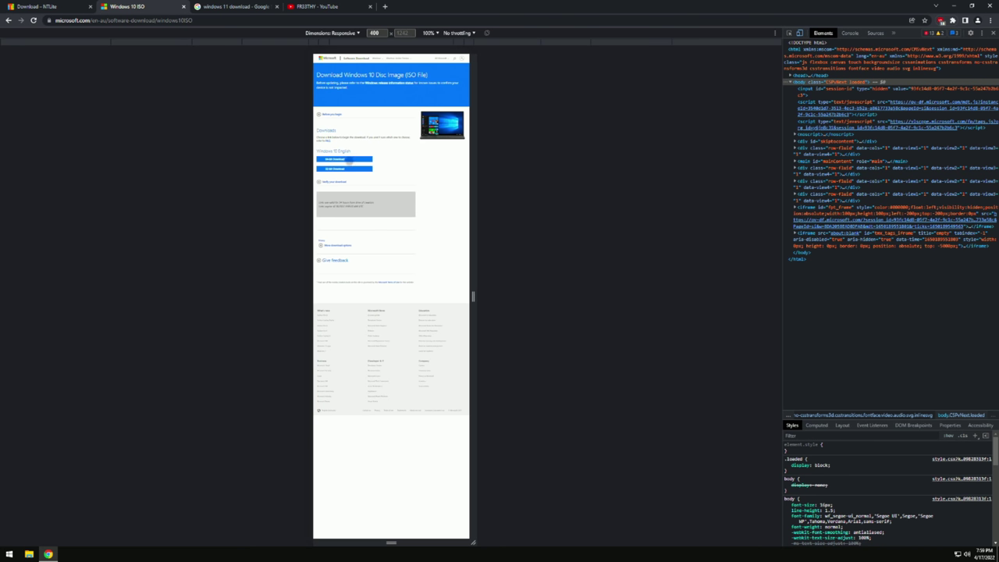
# Step: Open Microsoft's Download Windows 11 page from the "windows 11 download" search and choose Windows 11 (multi-edition ISO) as the disk image
pyautogui.click(234, 7)
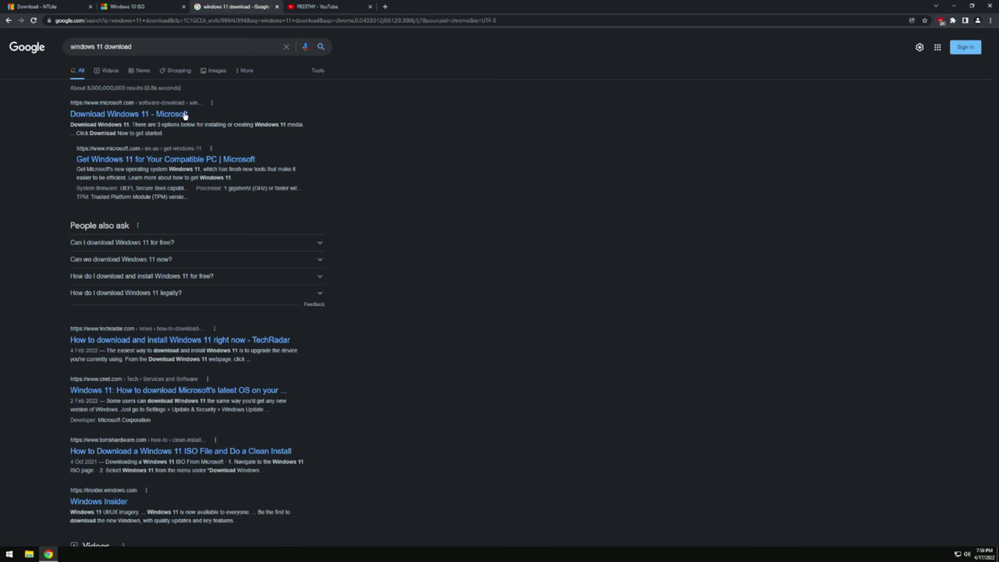
pyautogui.click(151, 113)
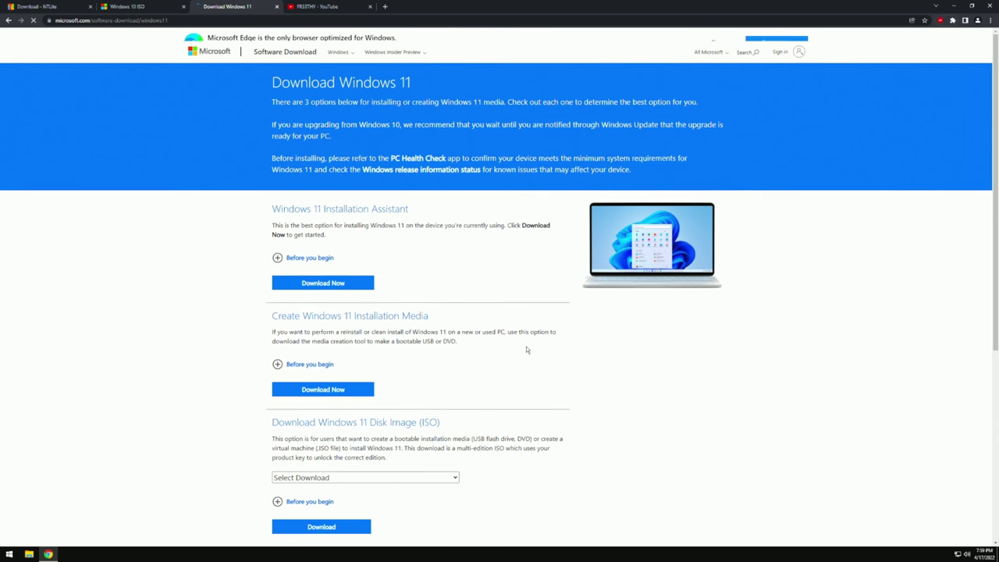
pyautogui.scroll(-2, 457, 394)
pyautogui.click(341, 368)
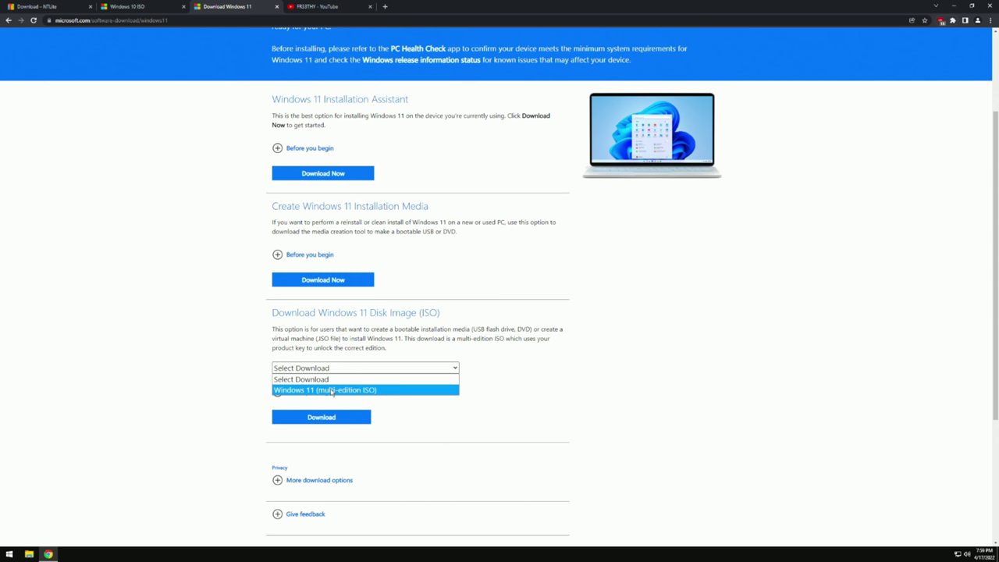
pyautogui.click(331, 393)
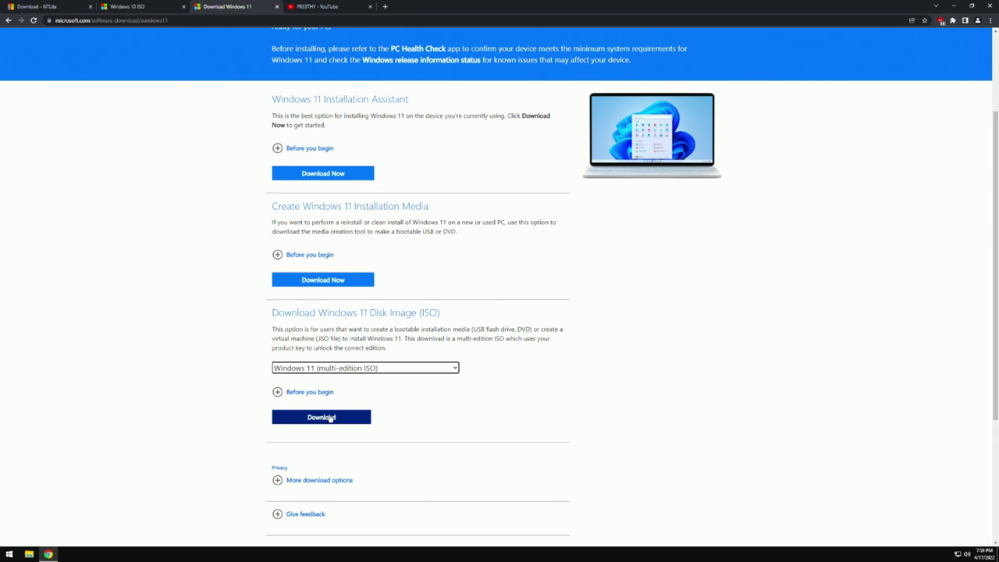
# Step: Return to the desktop and point out the Windows 11 ISO file and the W10 and W11 NTLite zip files
pyautogui.click(953, 5)
pyautogui.click(131, 56)
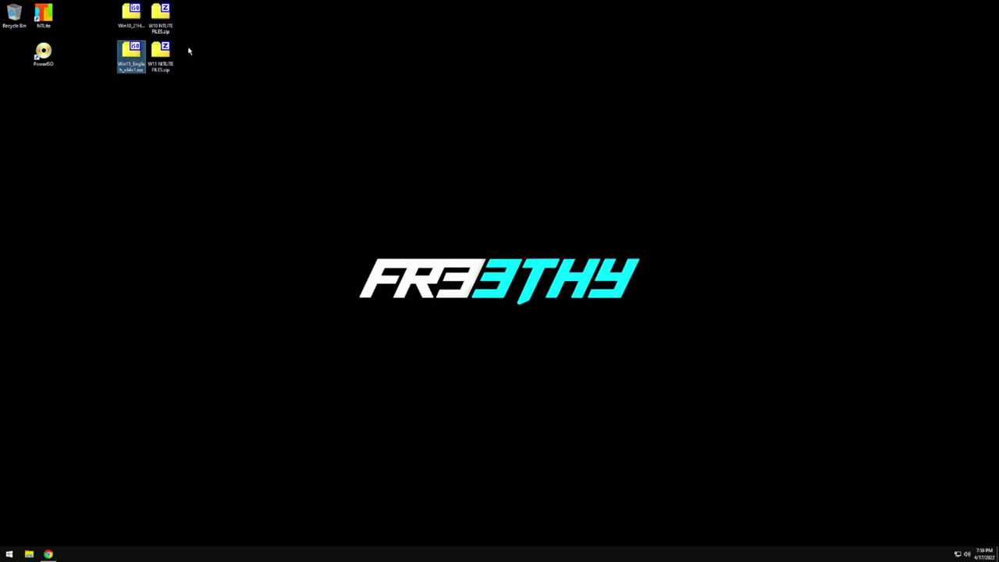
pyautogui.moveTo(203, 81); pyautogui.dragTo(173, 50)
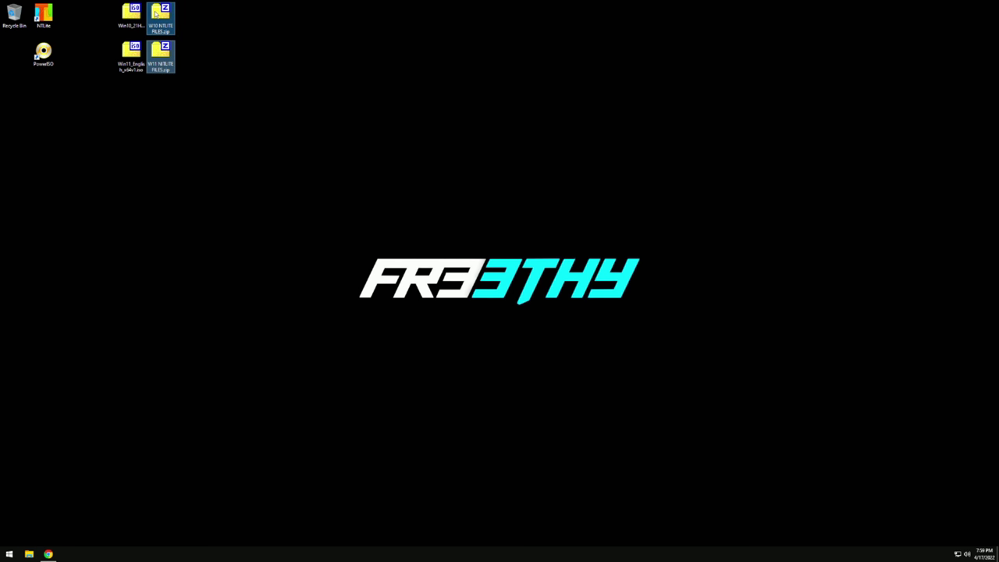